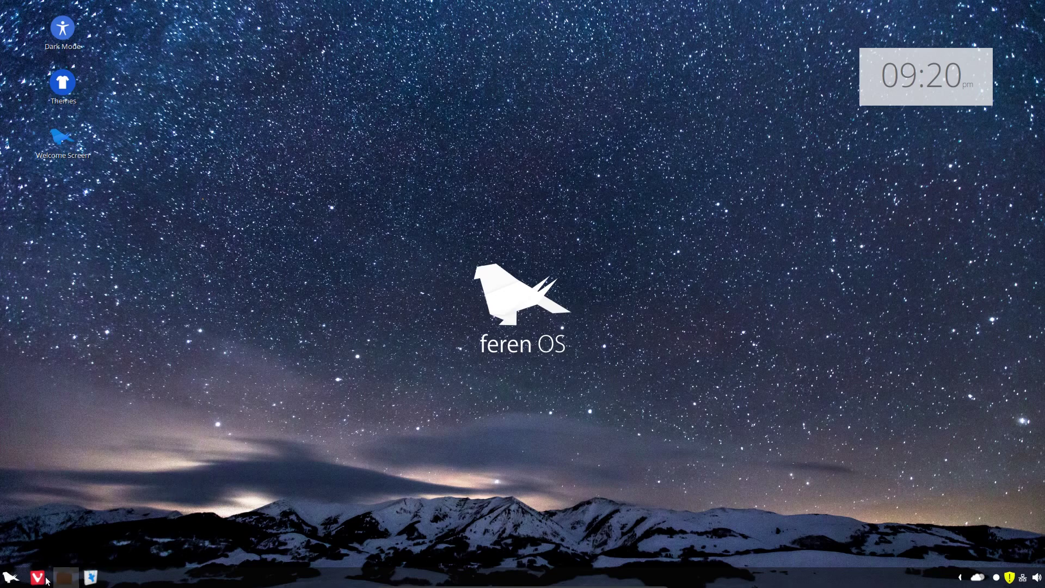
Step: Launch Terminal from the menu and run lsb_release -a to show the feren OS 18.2 release details
left_click(9, 576)
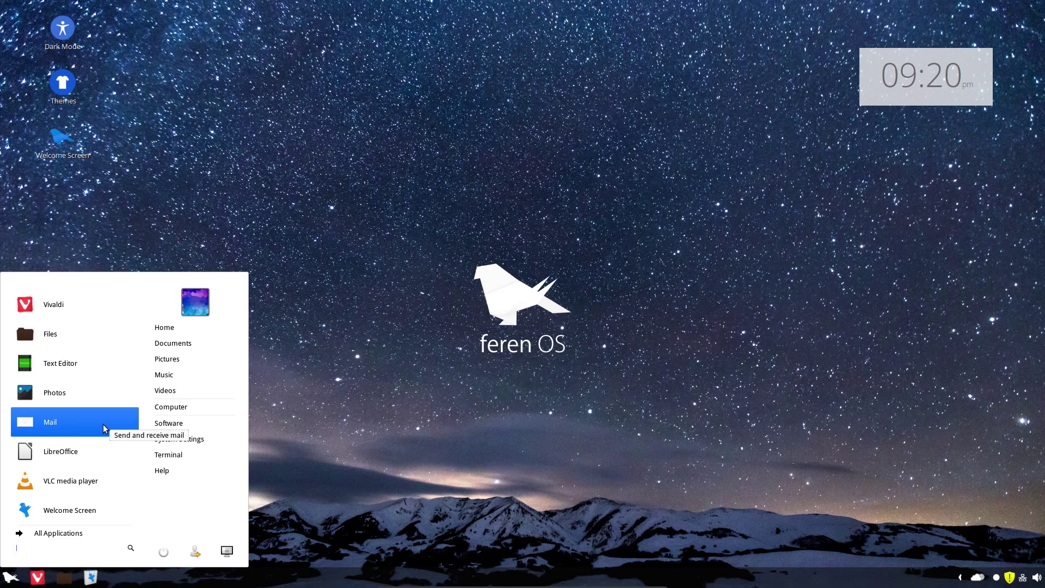
left_click(163, 455)
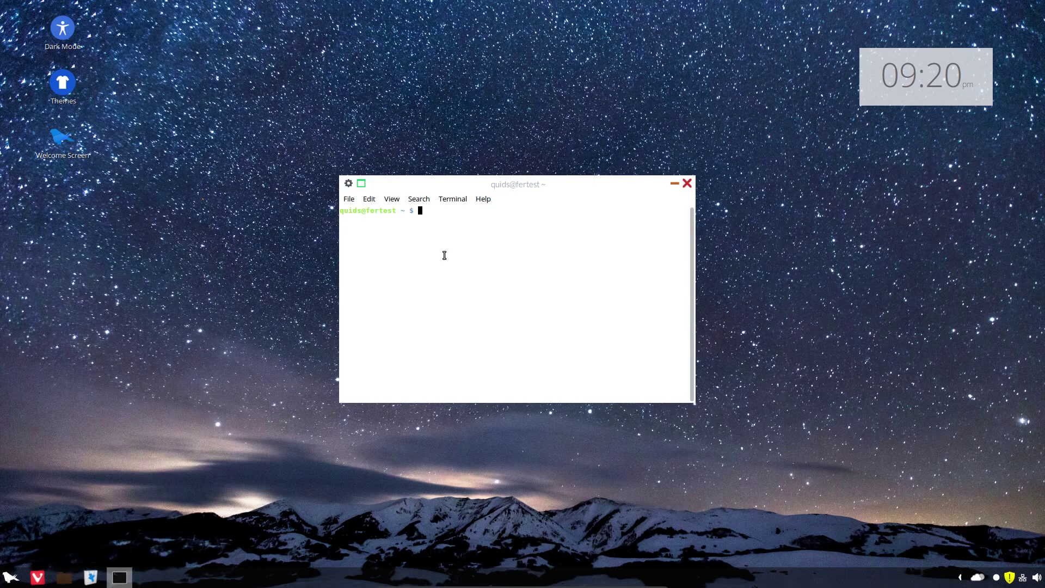
type("lsb_release -a")
key("Return")
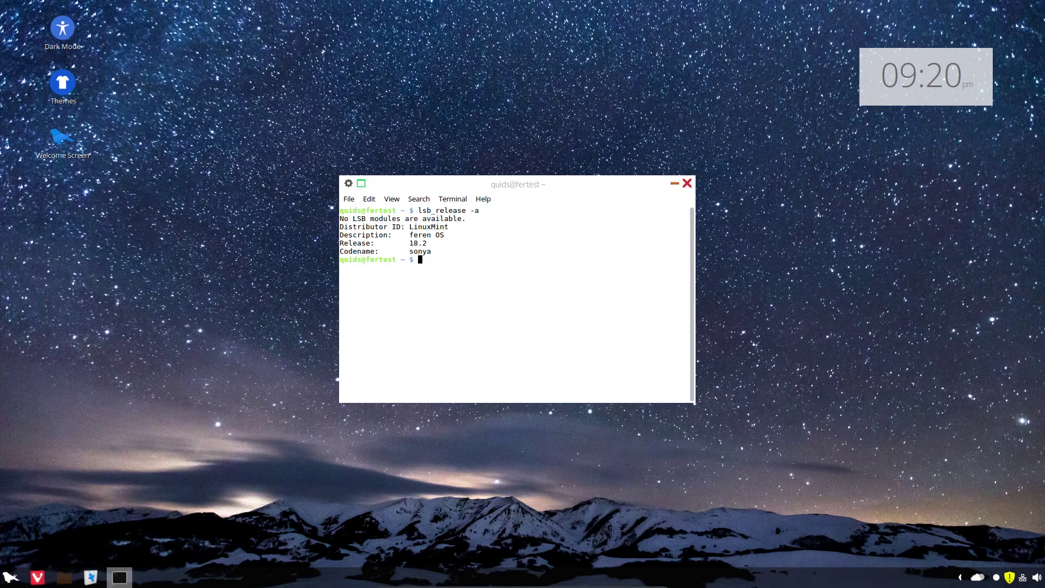
Step: Run free -m twice to show memory usage in megabytes
type("free -m")
key("Return")
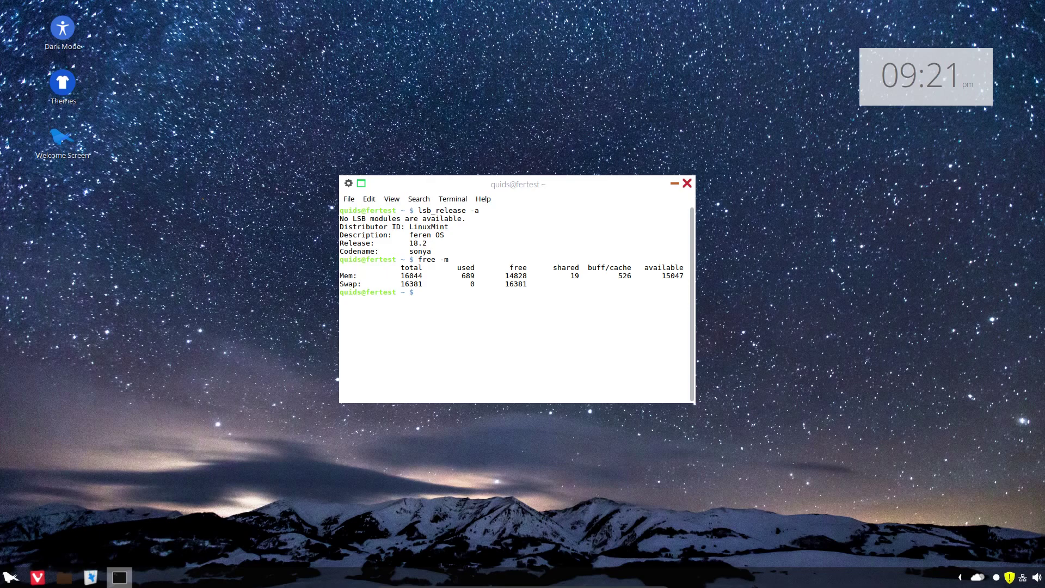
key("Up")
key("Return")
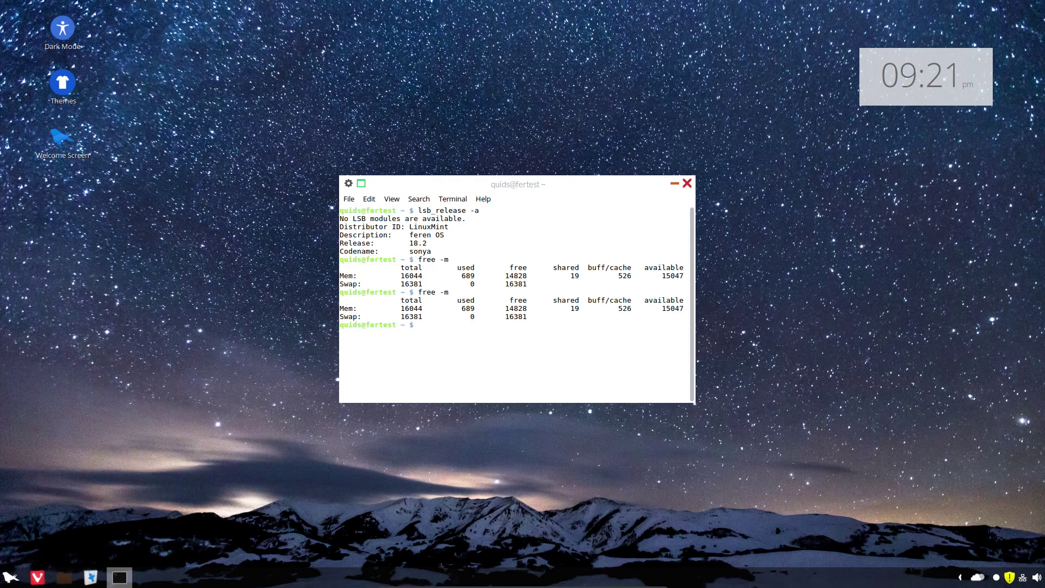
Step: Run top to view the live process table, then quit back to the prompt
type("top")
key("Return")
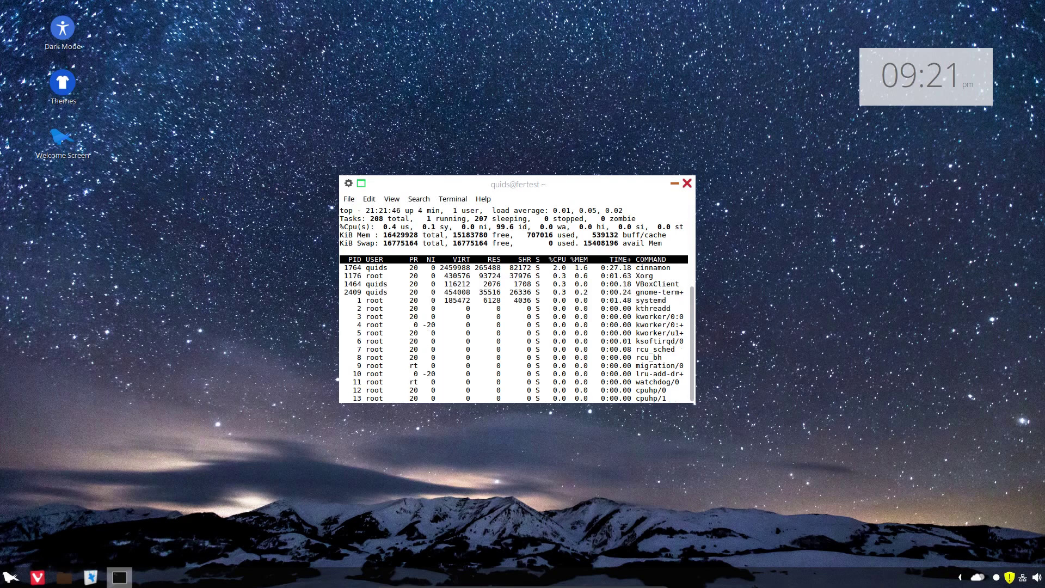
key("q")
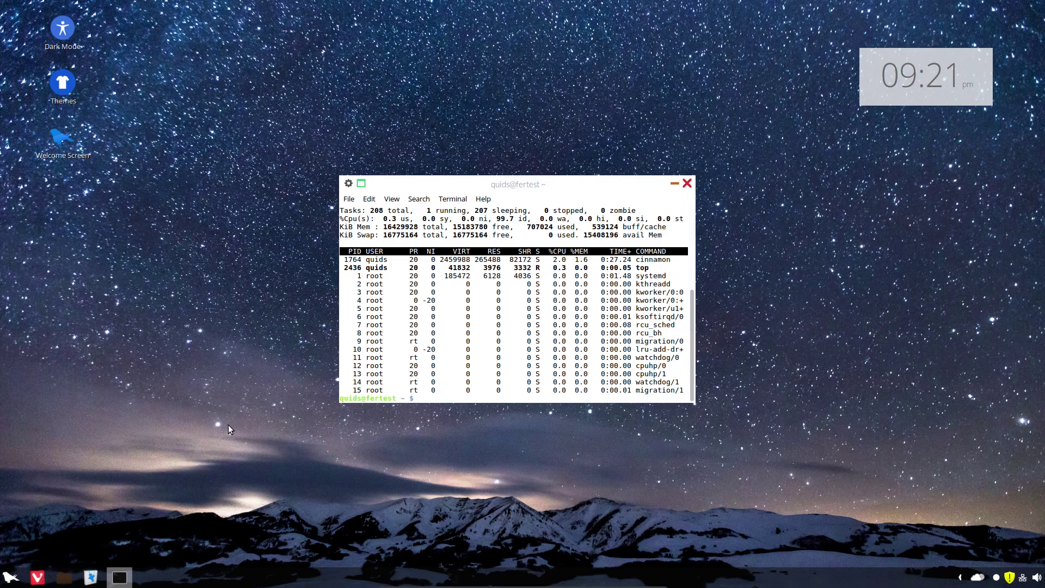
Step: Open Files at the Home folder and arrange it behind the Terminal window
left_click(62, 581)
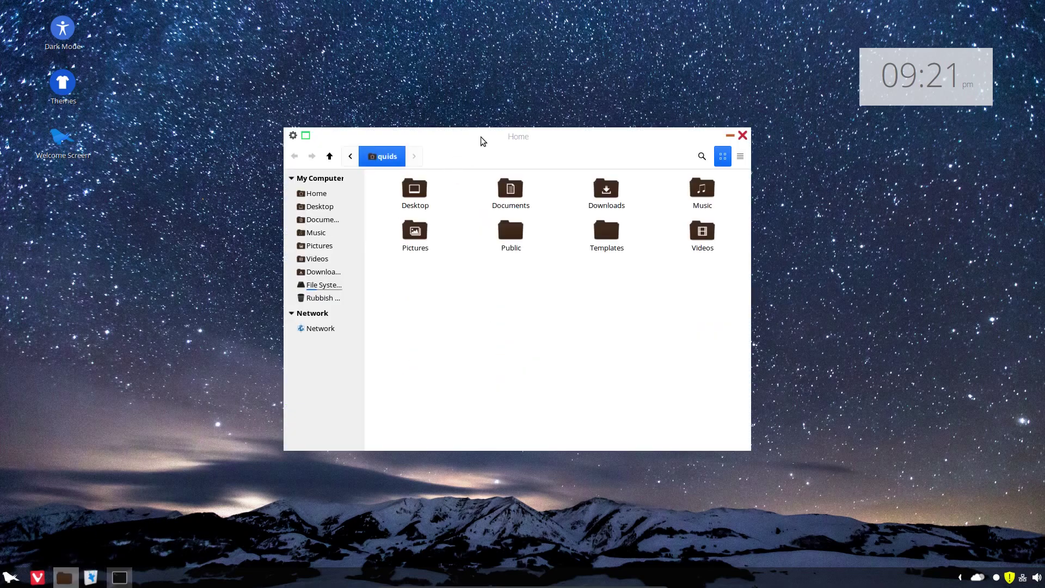
left_click_drag(483, 137, 623, 232)
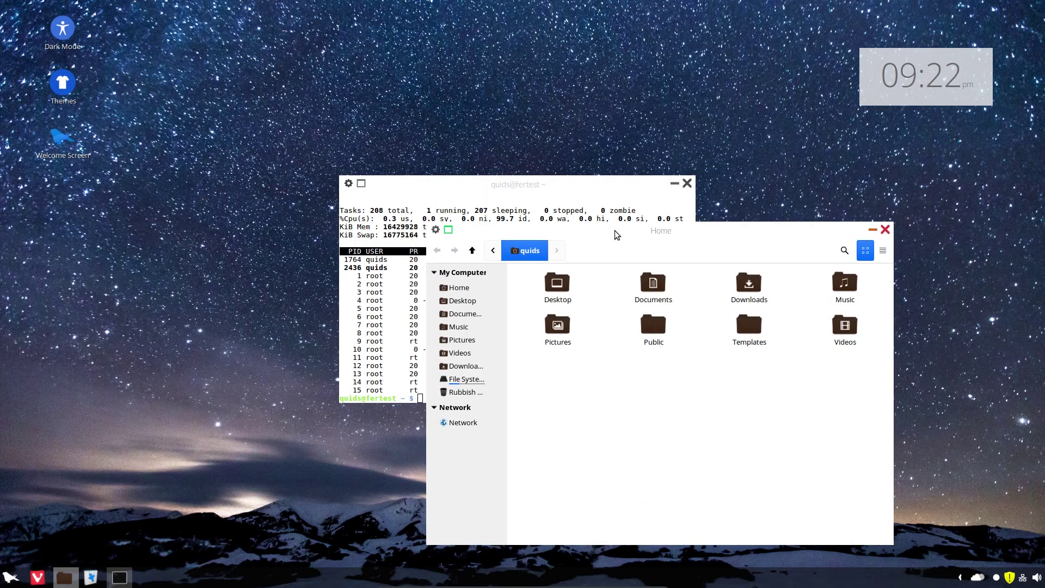
left_click_drag(599, 190, 599, 127)
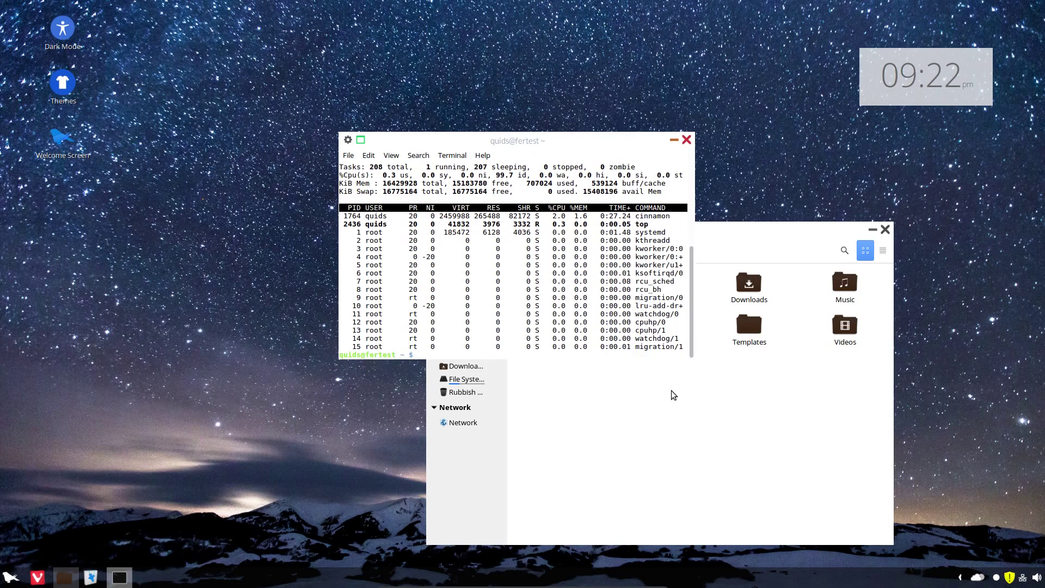
Step: In Vivaldi, close the Gitter discussion tab, restore down the window and minimise it
left_click(45, 579)
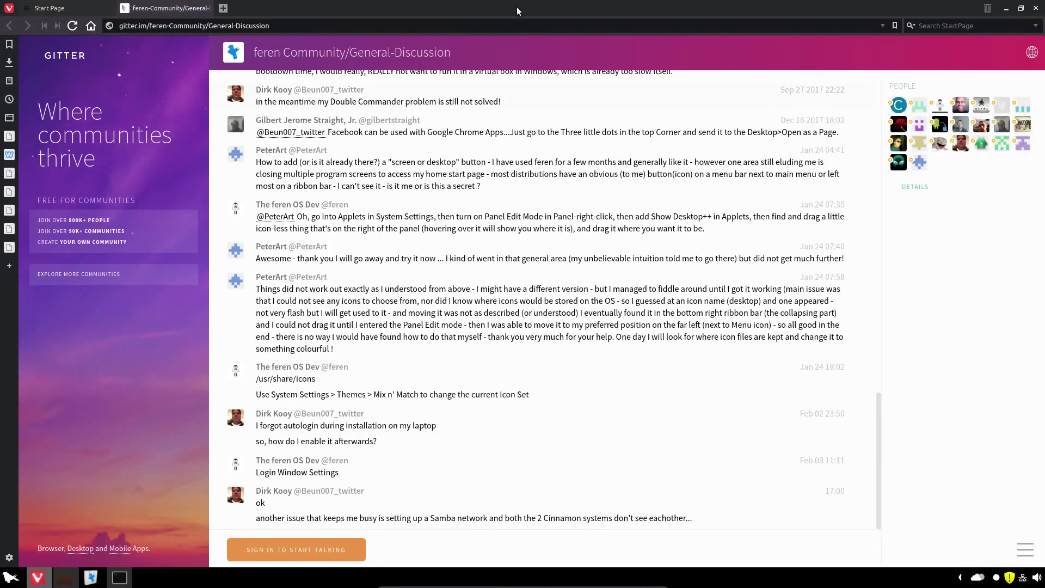
left_click(206, 8)
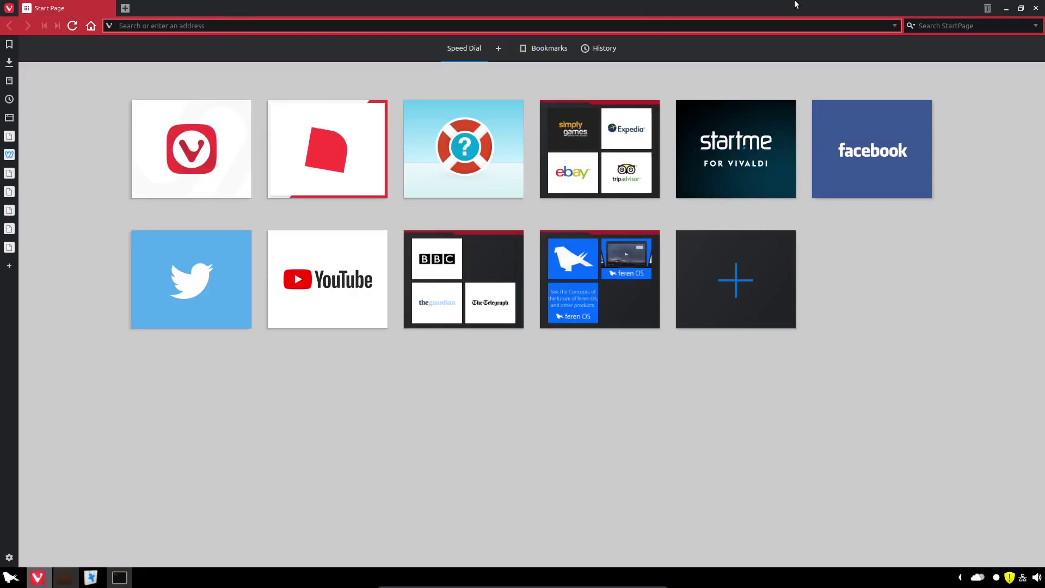
left_click_drag(679, 6, 619, 74)
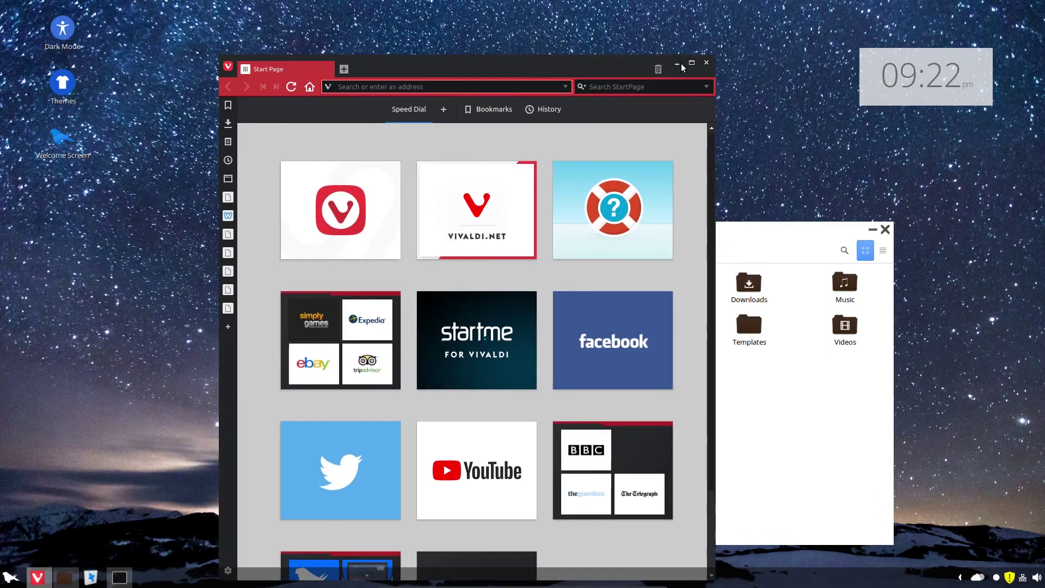
left_click(681, 63)
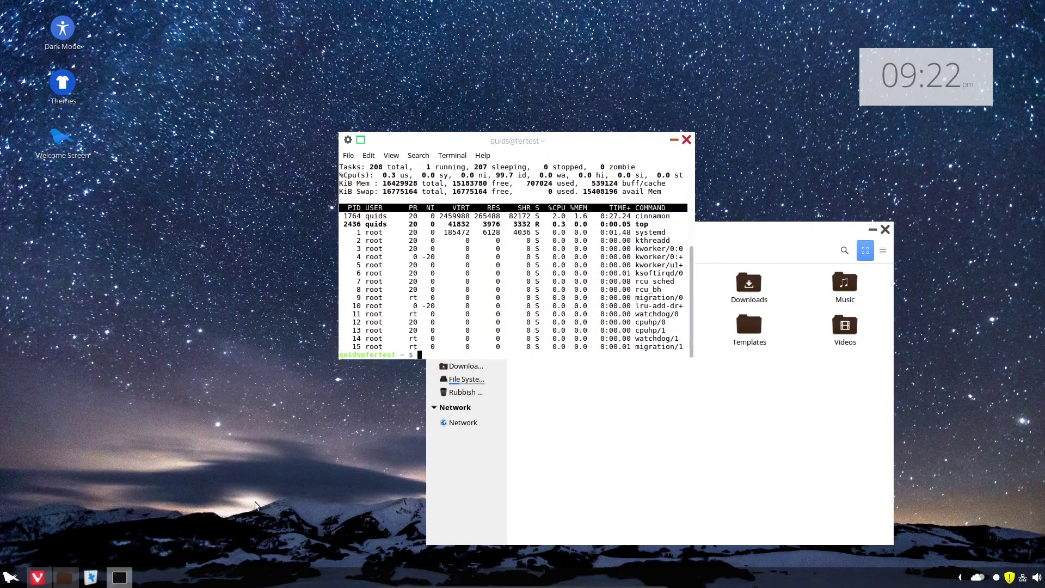
Step: Launch Photos and Text Editor from the menu, placing the blank Unsaved Document 1 window down-right
left_click(19, 577)
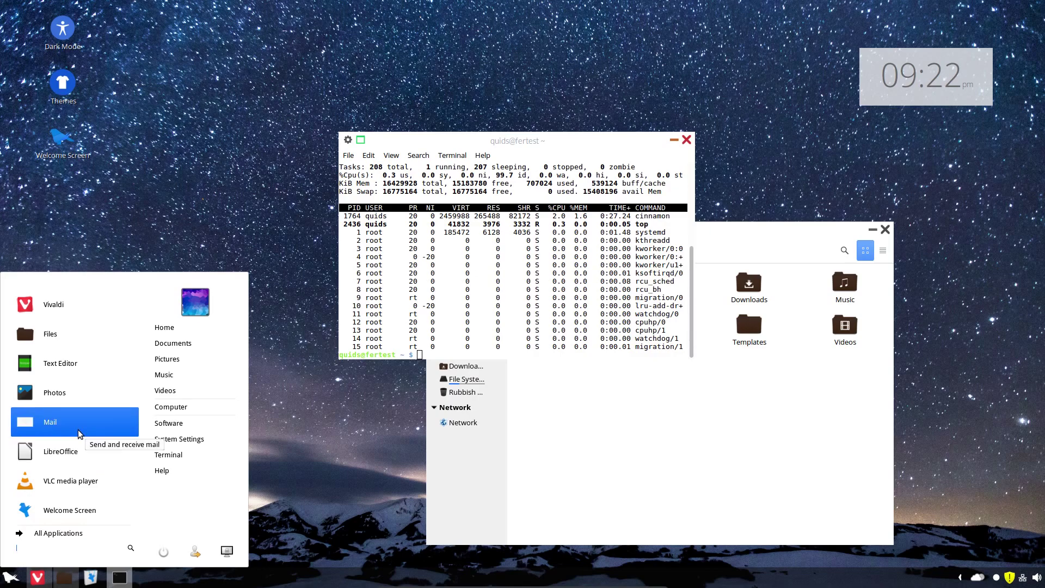
left_click(85, 388)
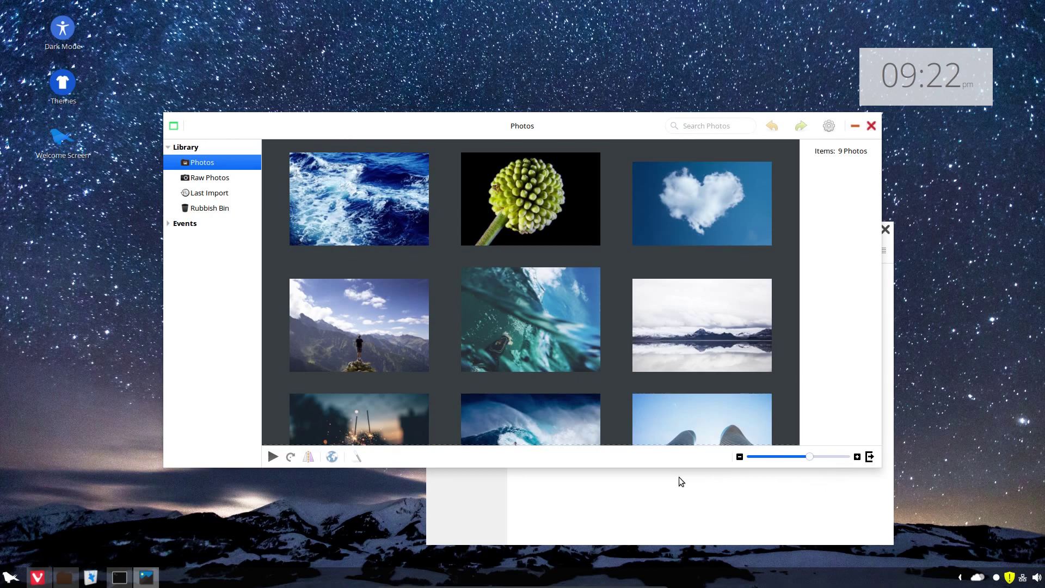
left_click(10, 577)
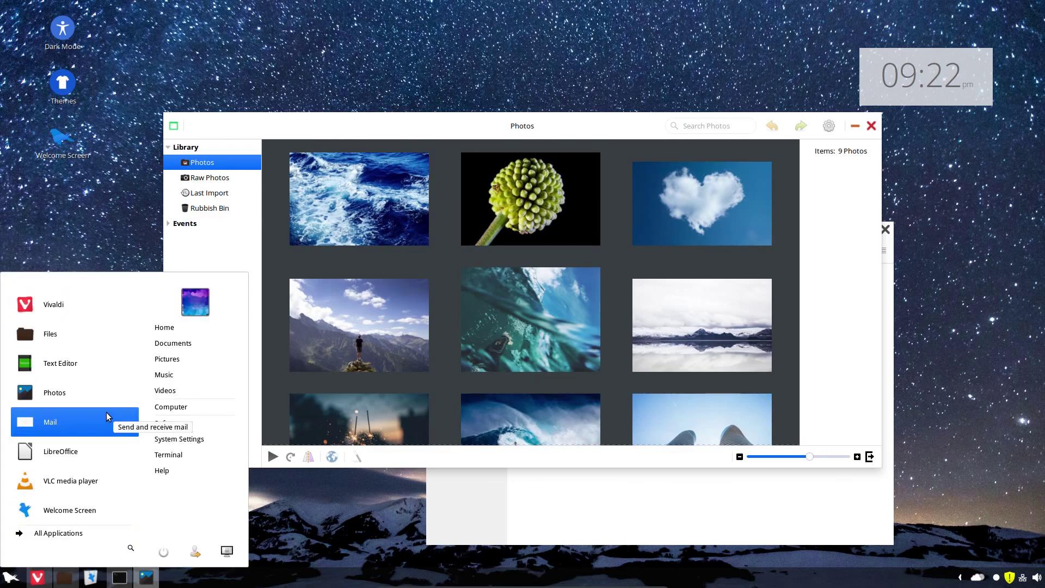
left_click(88, 372)
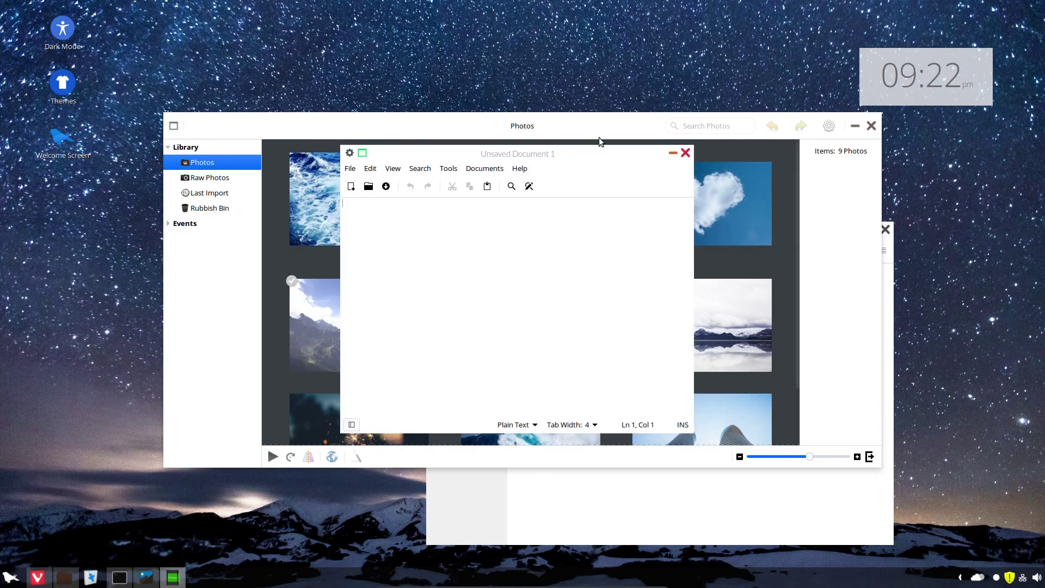
left_click_drag(609, 149, 655, 197)
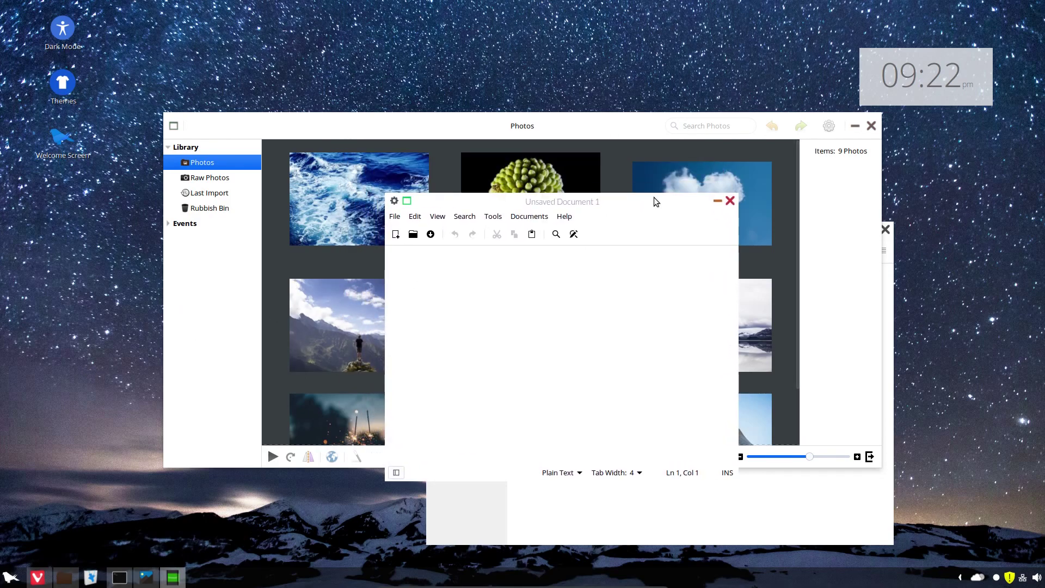
Step: Launch the Dark Mode desktop icon to switch the open windows to a dark theme
left_click(66, 33)
double_click(67, 33)
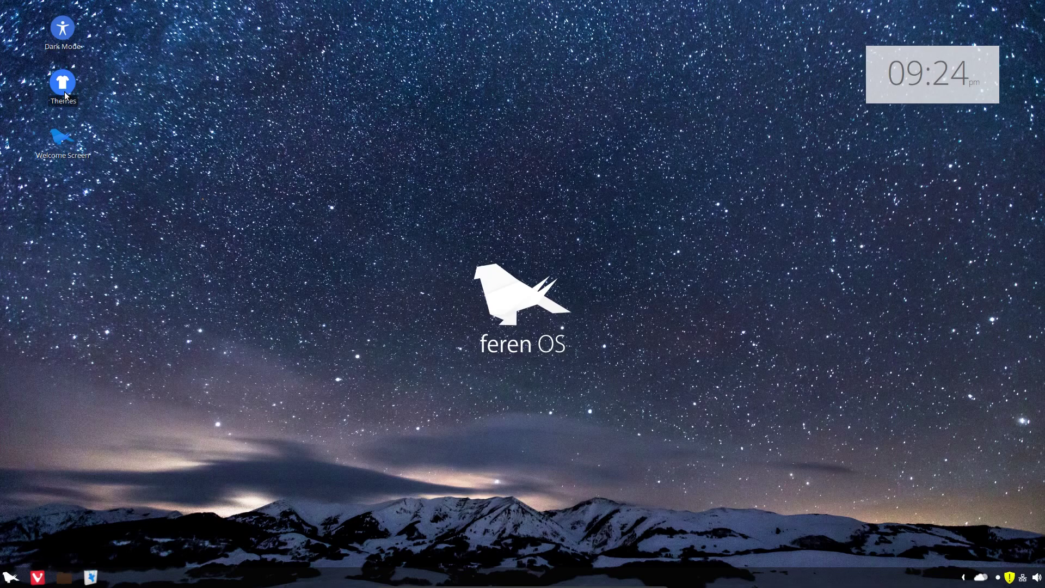
Step: Open the theme settings and apply the Chrome OS Layout theme
double_click(64, 91)
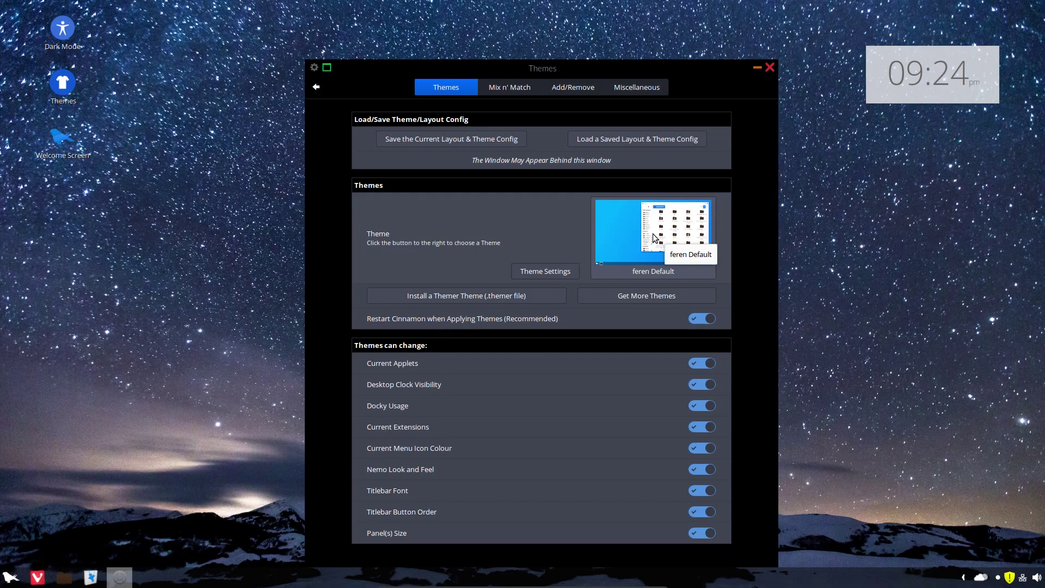
left_click(655, 239)
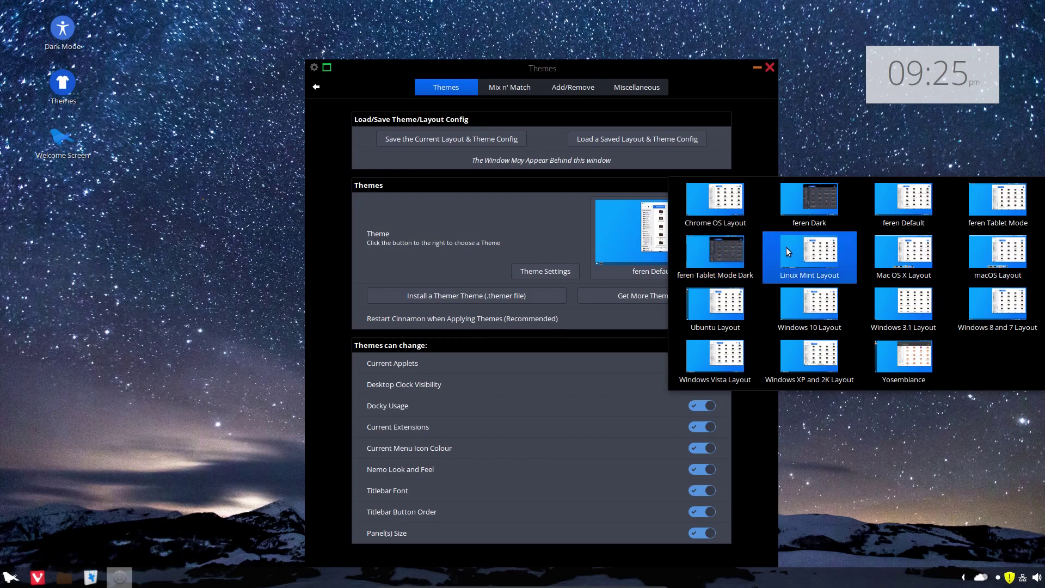
left_click(731, 222)
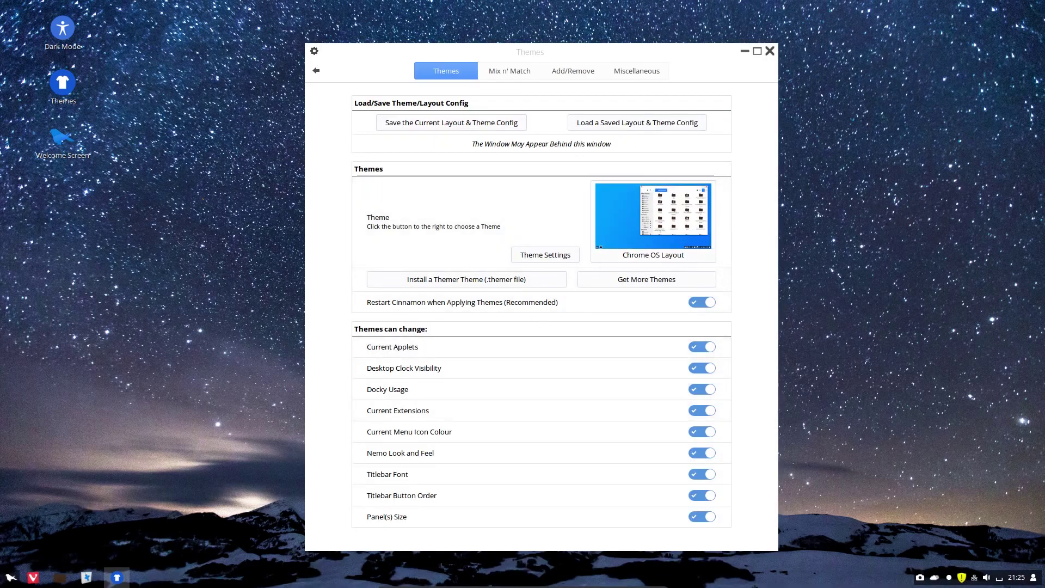
Step: Switch to the feren Tablet Mode theme and preview its application menu
left_click(10, 577)
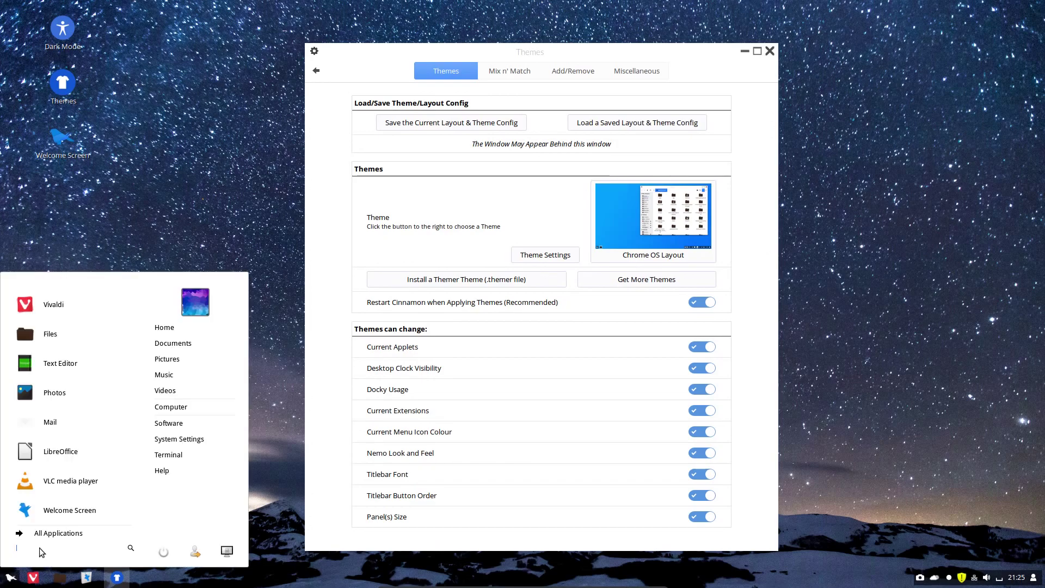
left_click(647, 212)
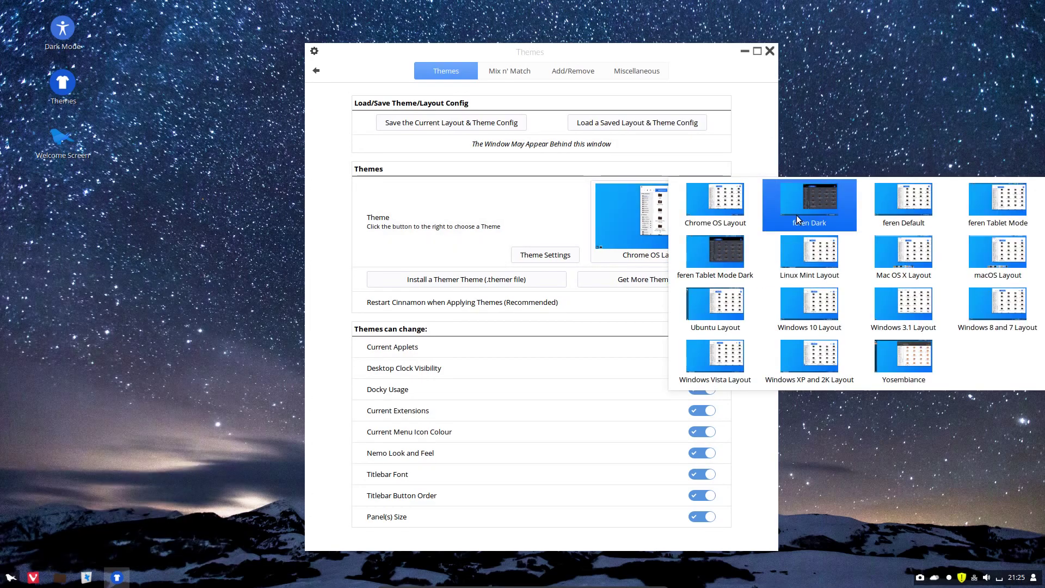
left_click(972, 213)
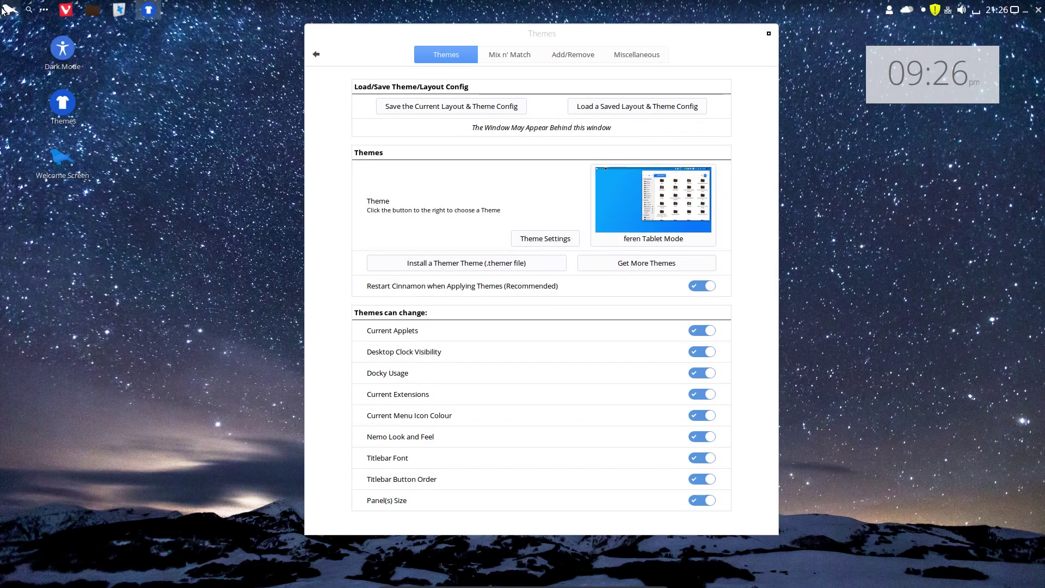
left_click(10, 11)
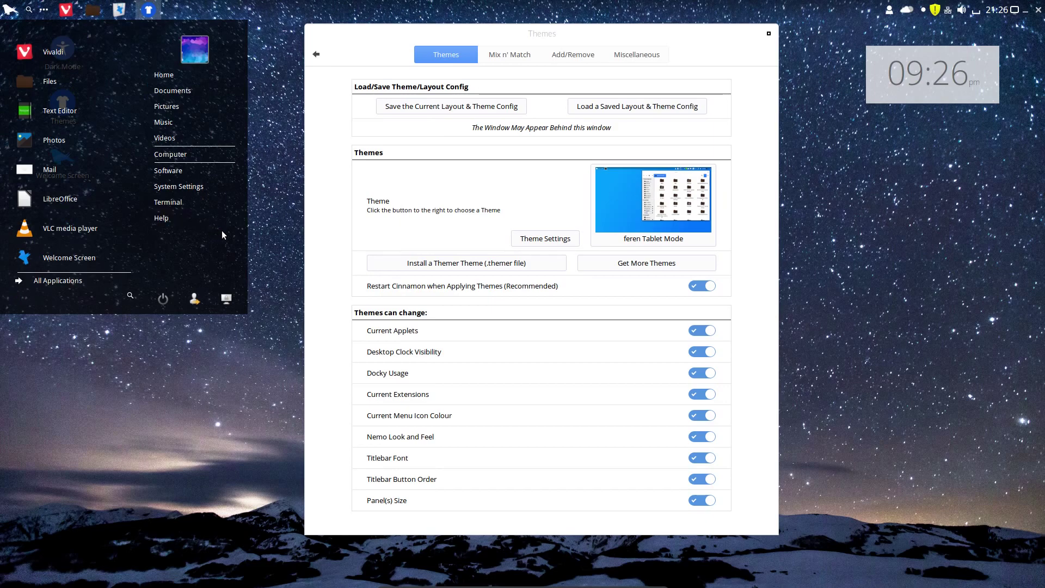
left_click(282, 5)
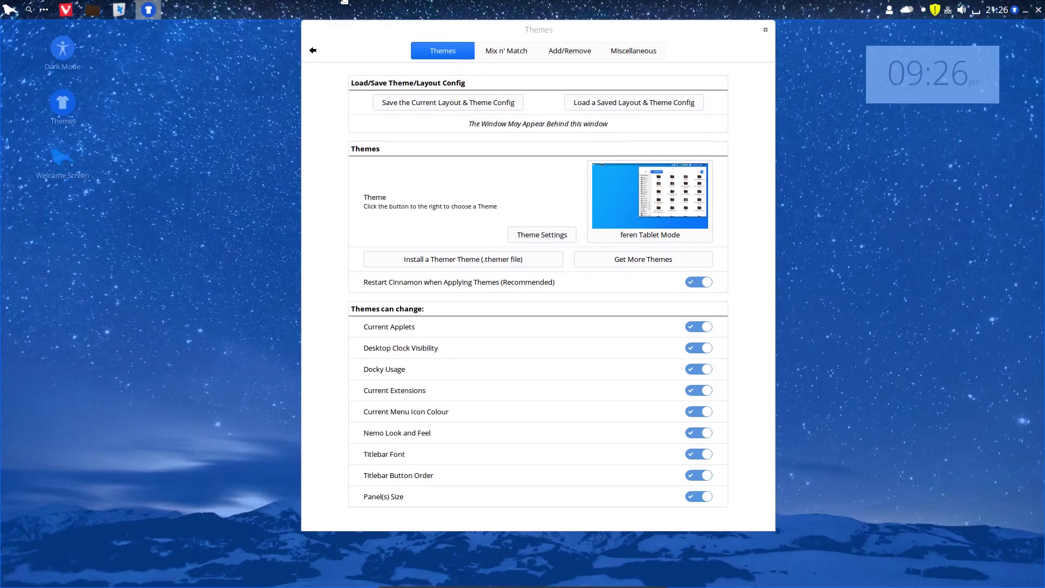
Step: Try the Windows XP and 2K and Windows 10 layouts, ending on Yosembiance
left_click_drag(346, 11, 342, 1)
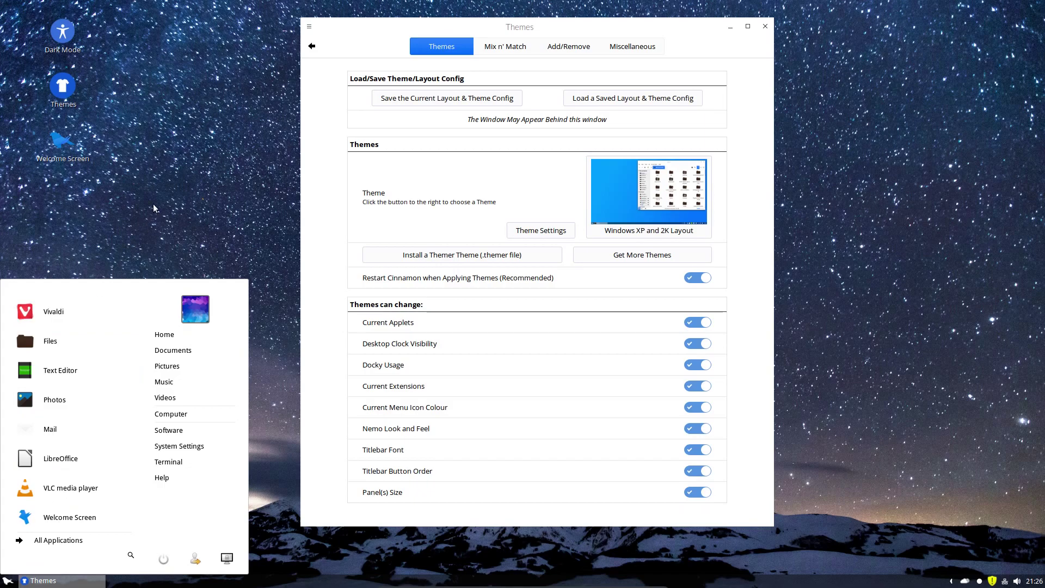
left_click(154, 208)
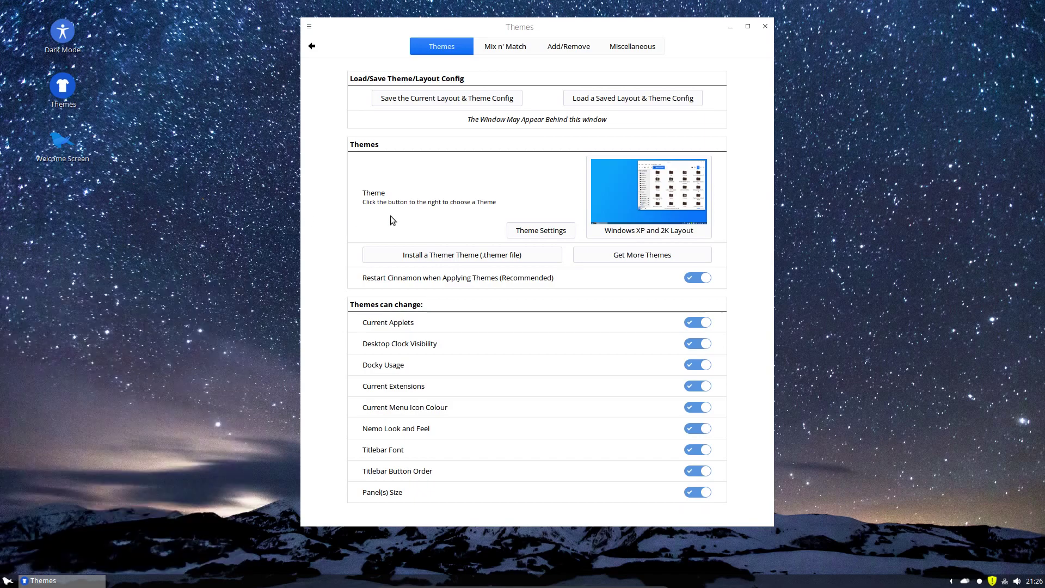
left_click(642, 201)
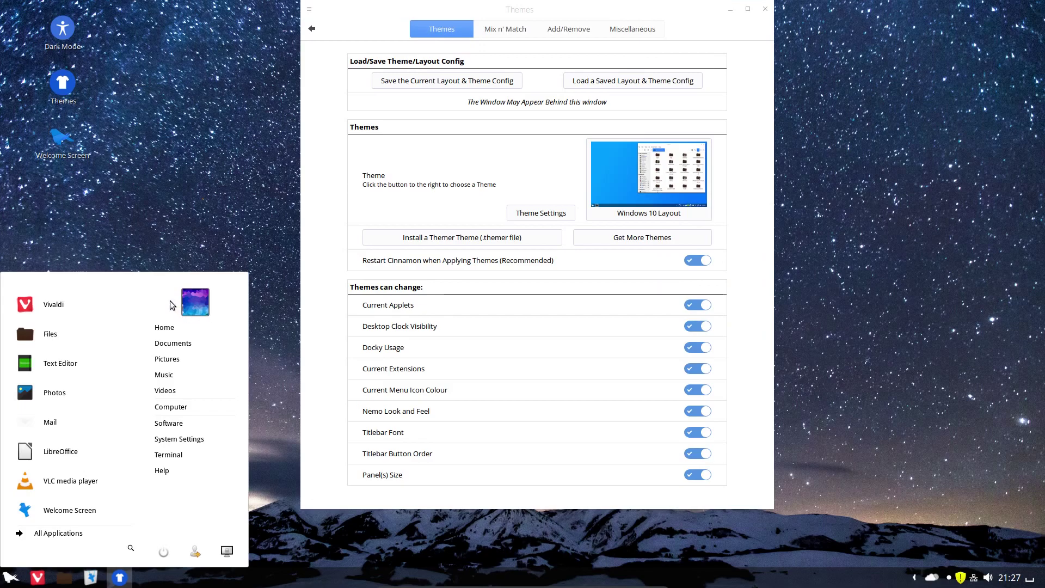
left_click(146, 256)
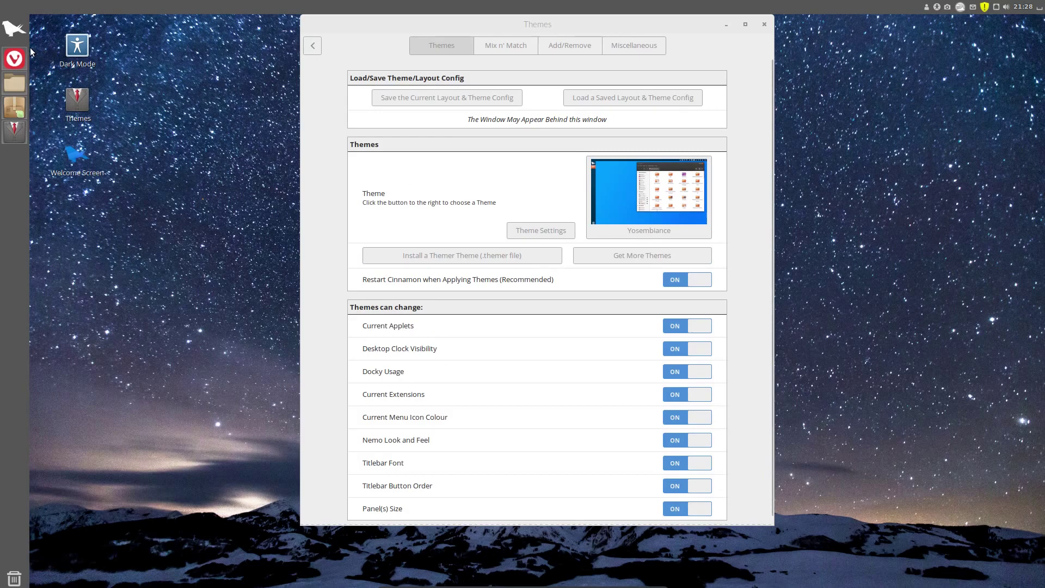
Step: Search 'cal' in the Yosembiance app menu, then reapply the feren Default theme
left_click(21, 36)
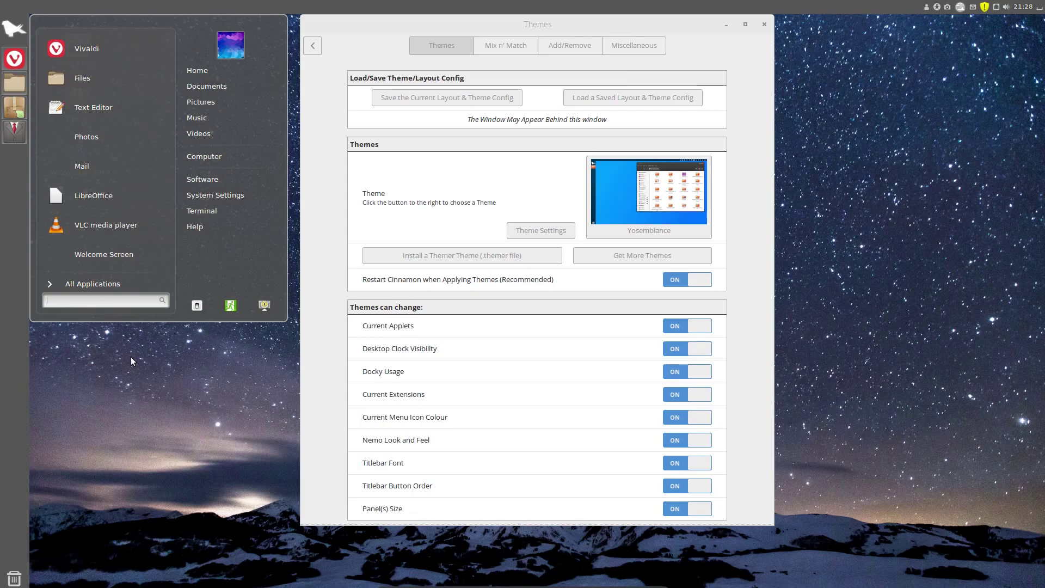
type("ca")
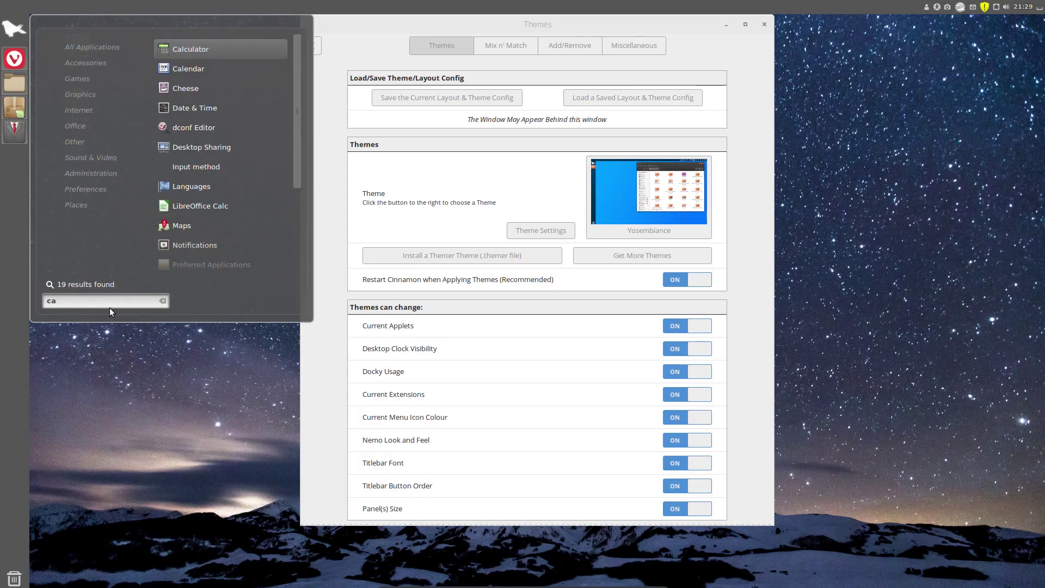
type("l")
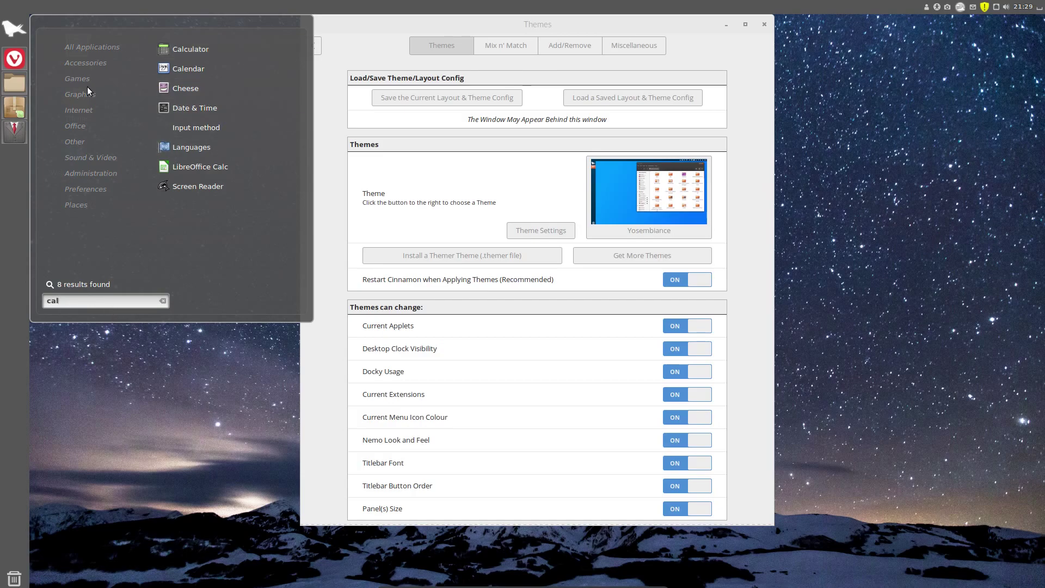
left_click(649, 196)
left_click(903, 177)
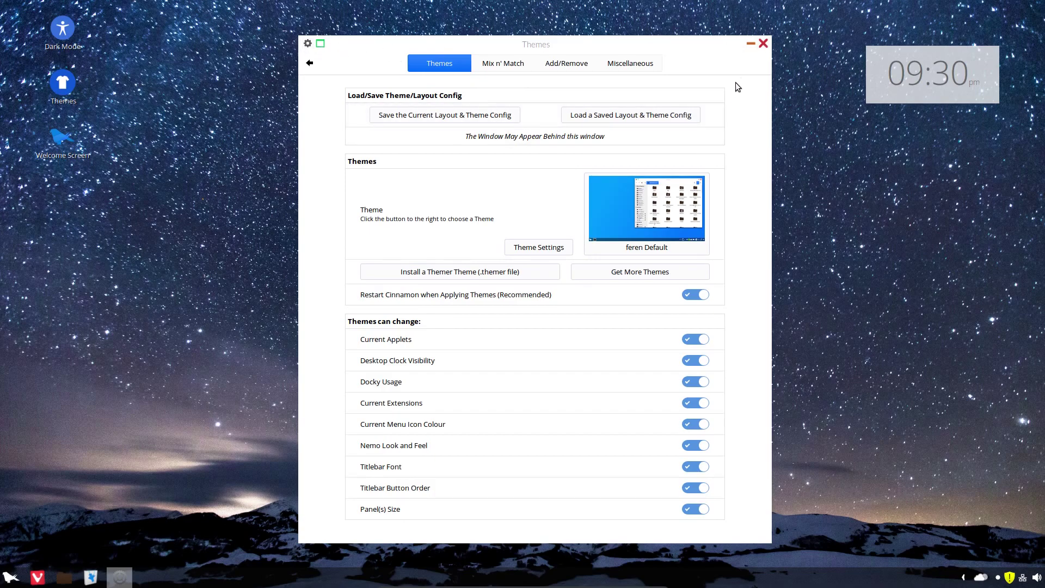
Step: Browse the Mix n' Match, Add/Remove and Miscellaneous theme tabs, then close Themes
left_click(506, 69)
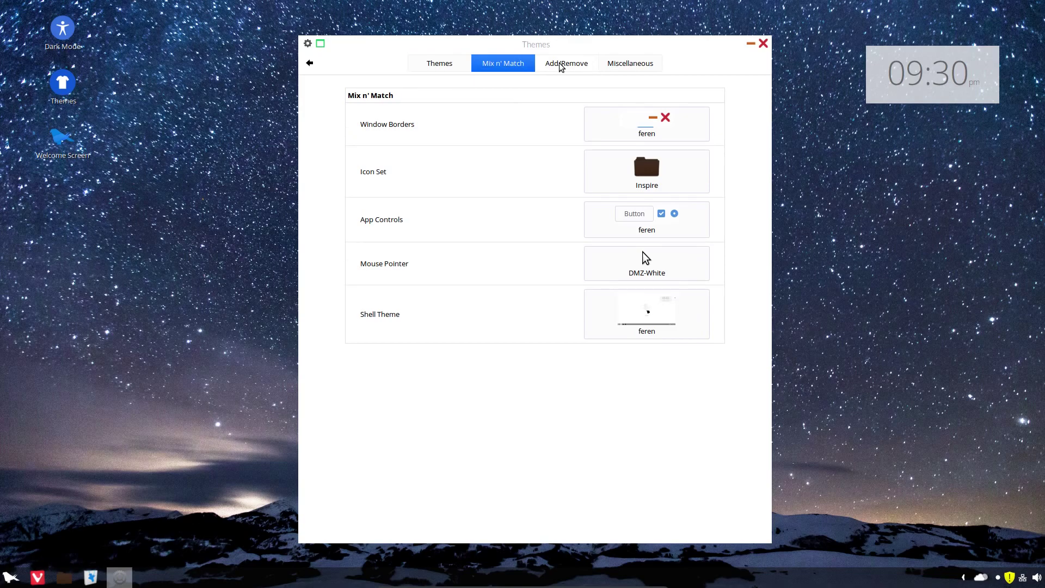
left_click(563, 66)
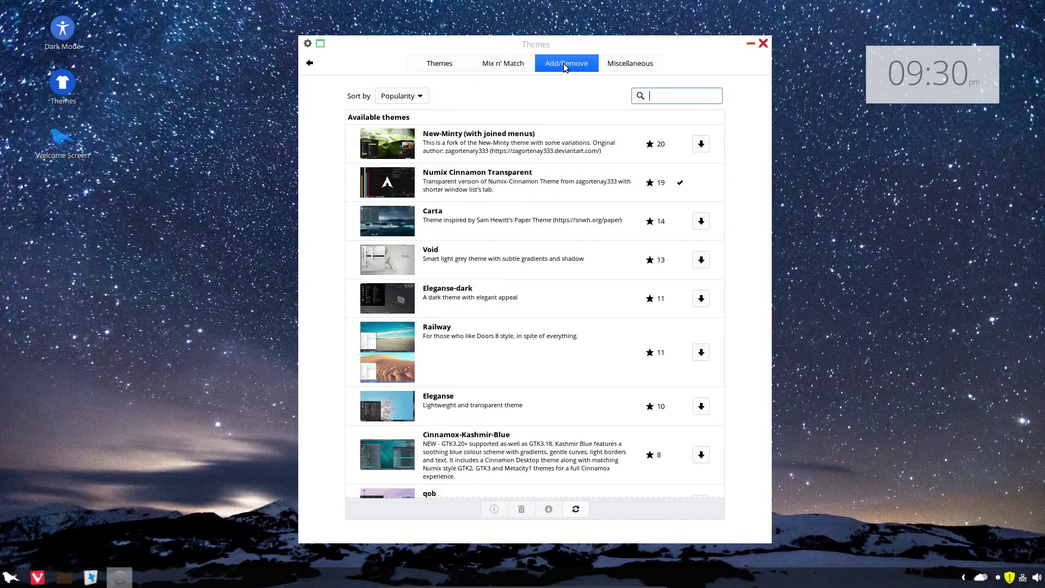
left_click(632, 61)
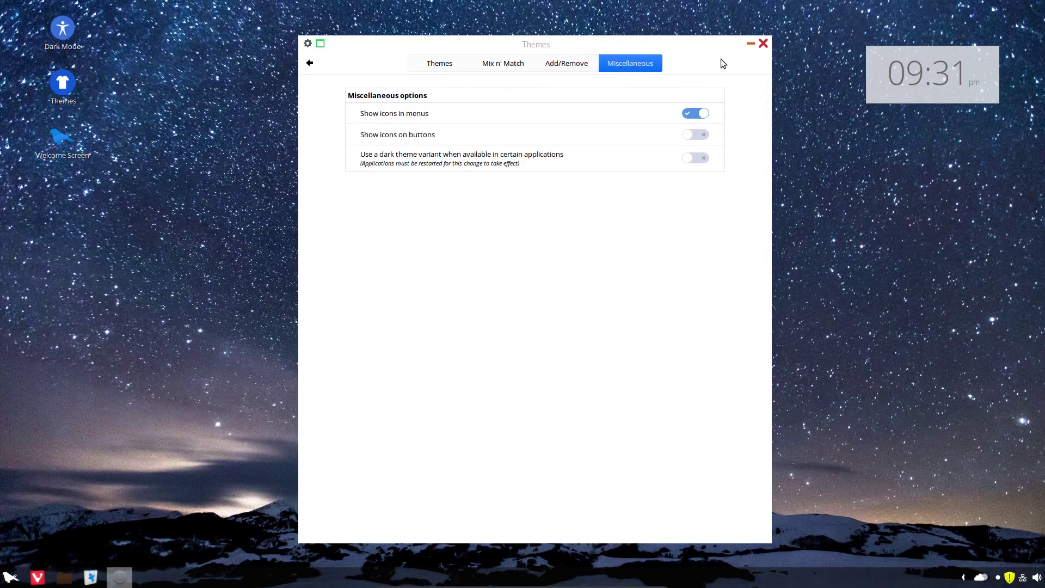
left_click(763, 44)
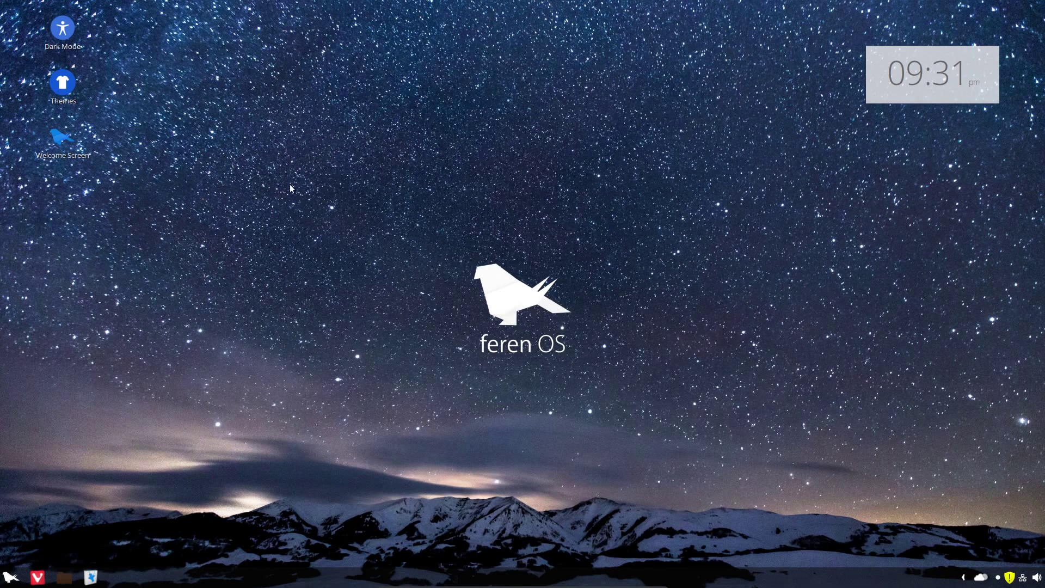
Step: Read the Welcome Screen's 'What is feren OS?' introduction through to its open-source section, then go back
left_click(80, 151)
left_click(351, 243)
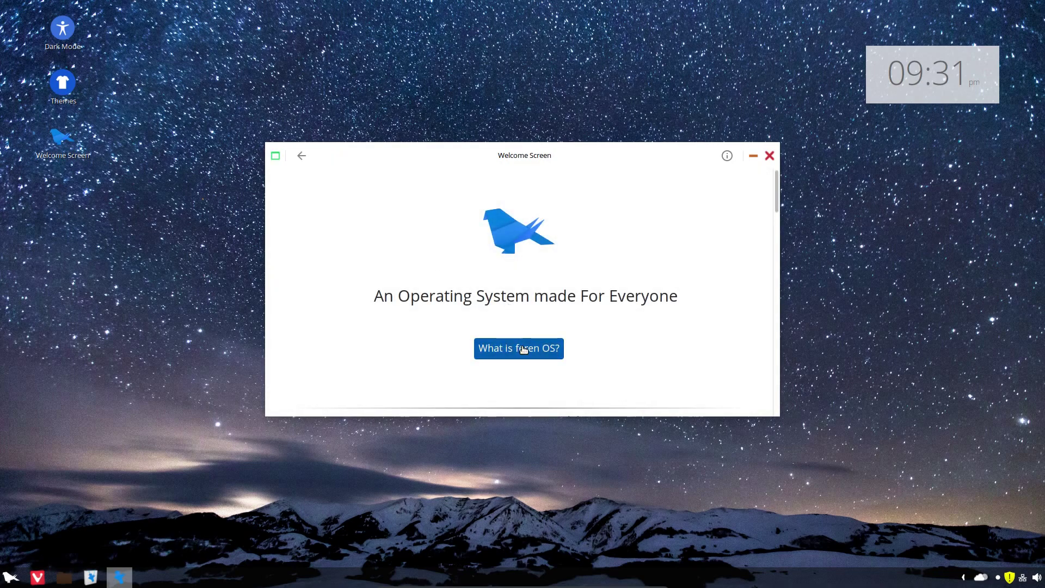
left_click(532, 348)
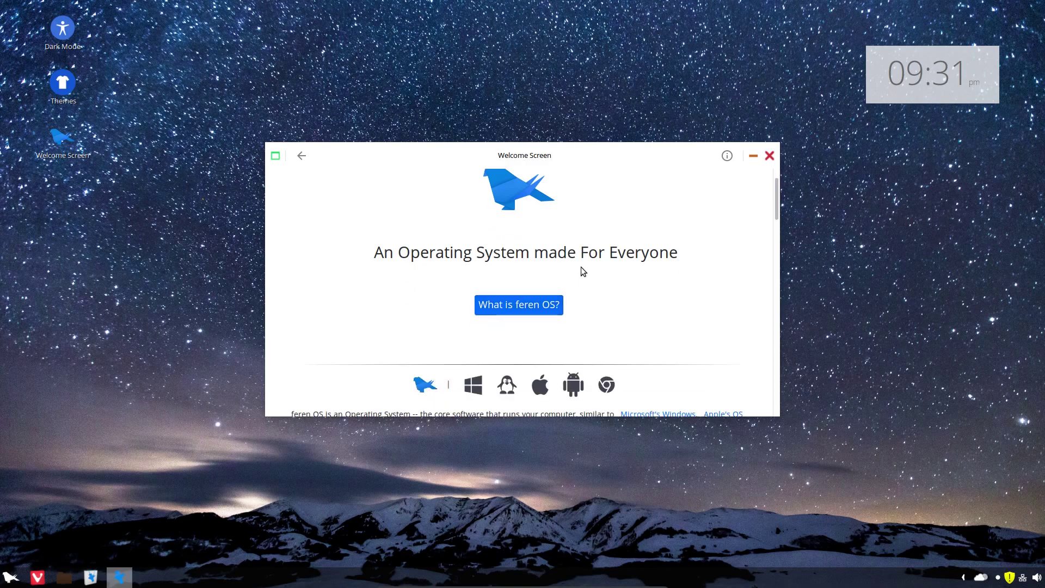
scroll(583, 269, "down", 10)
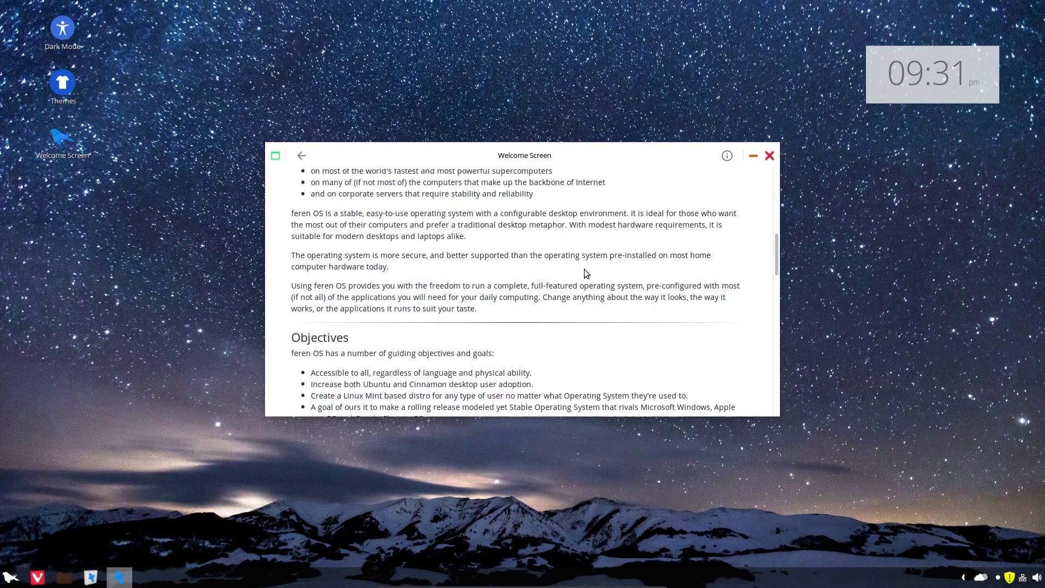
scroll(588, 272, "down", 4)
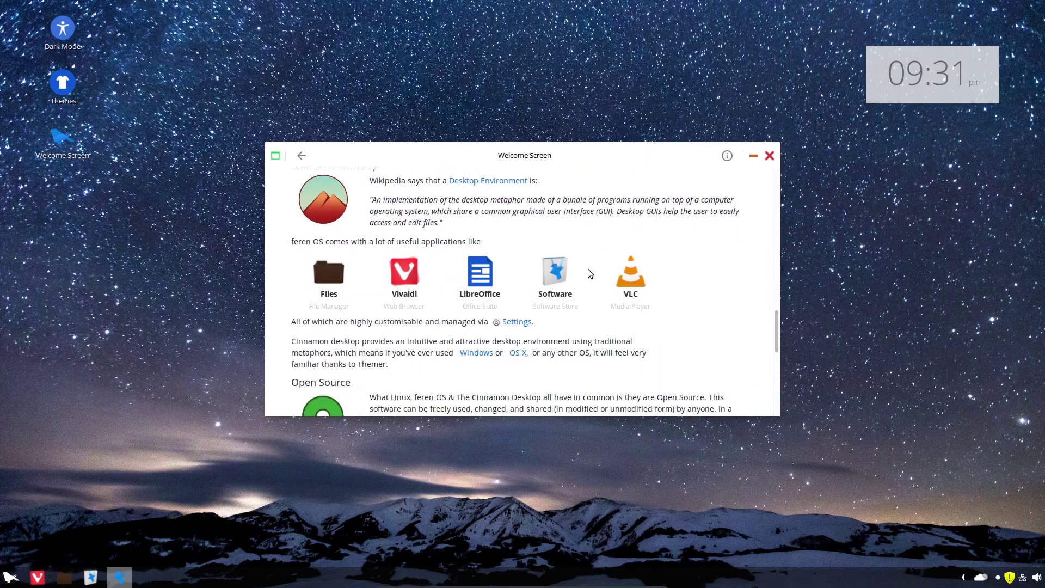
scroll(588, 272, "down", 10)
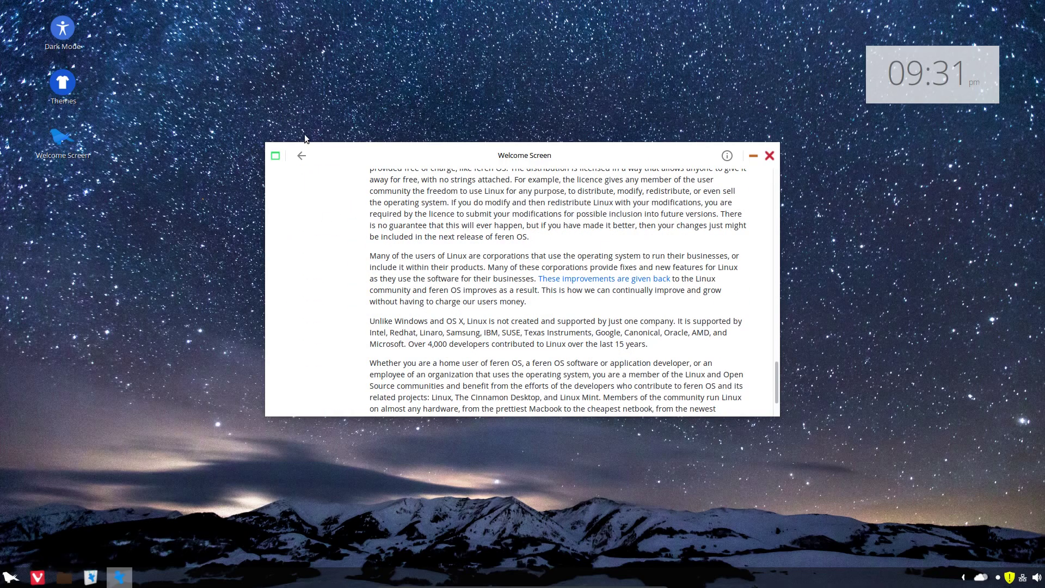
left_click(301, 155)
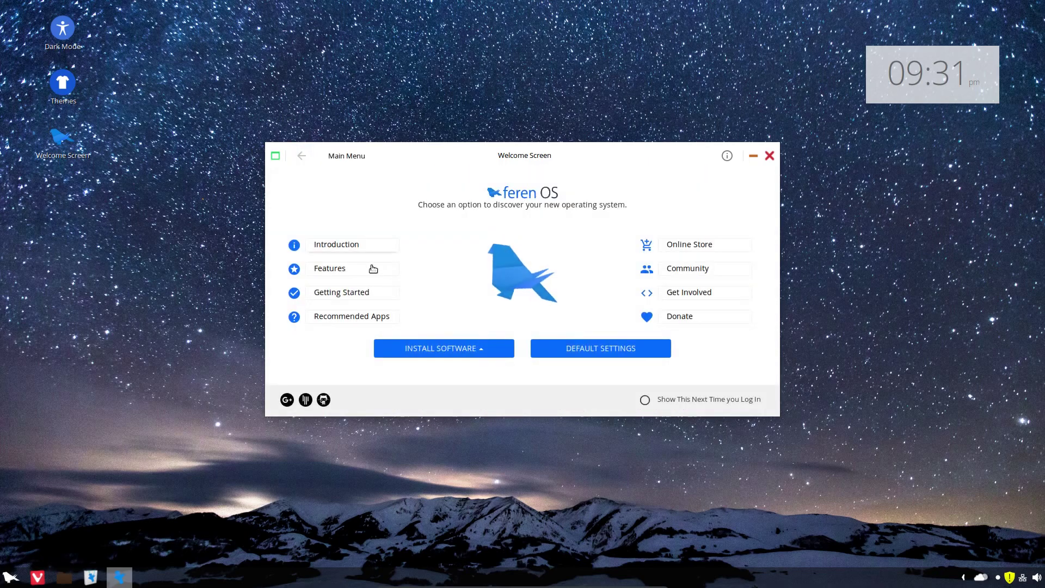
Step: Open the Features article and scroll down to the Built-In Security section on superuser protection
left_click(351, 272)
scroll(425, 280, "down", 4)
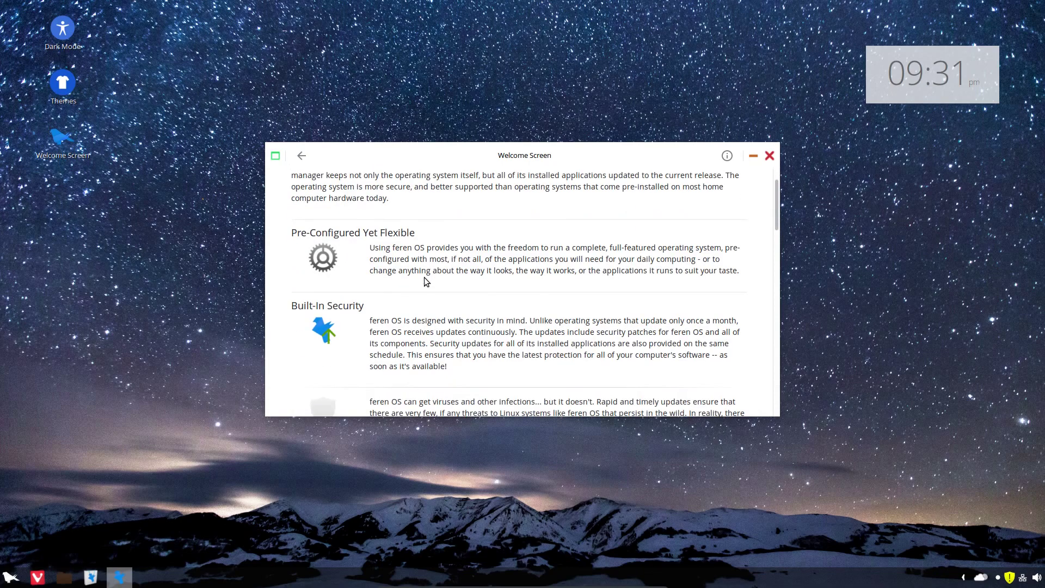
scroll(425, 281, "down", 5)
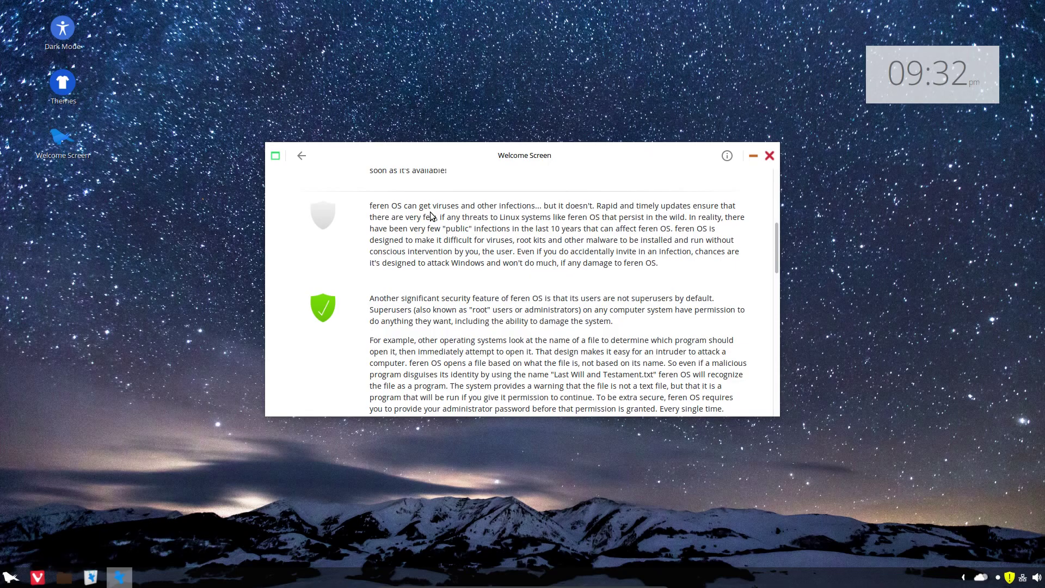
Step: Review the four pending updates, including Linux kernel 4.13.0-32.35, then close Update Manager
left_click(302, 156)
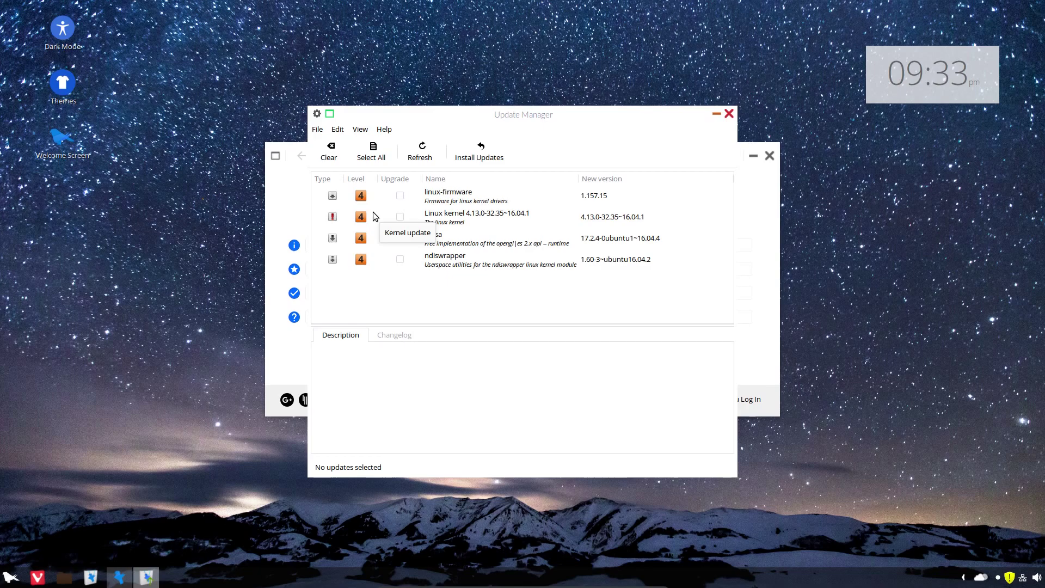
key("alt+F4")
Step: Reopen the Features article, scroll to its end, and return to the welcome main menu
left_click(357, 274)
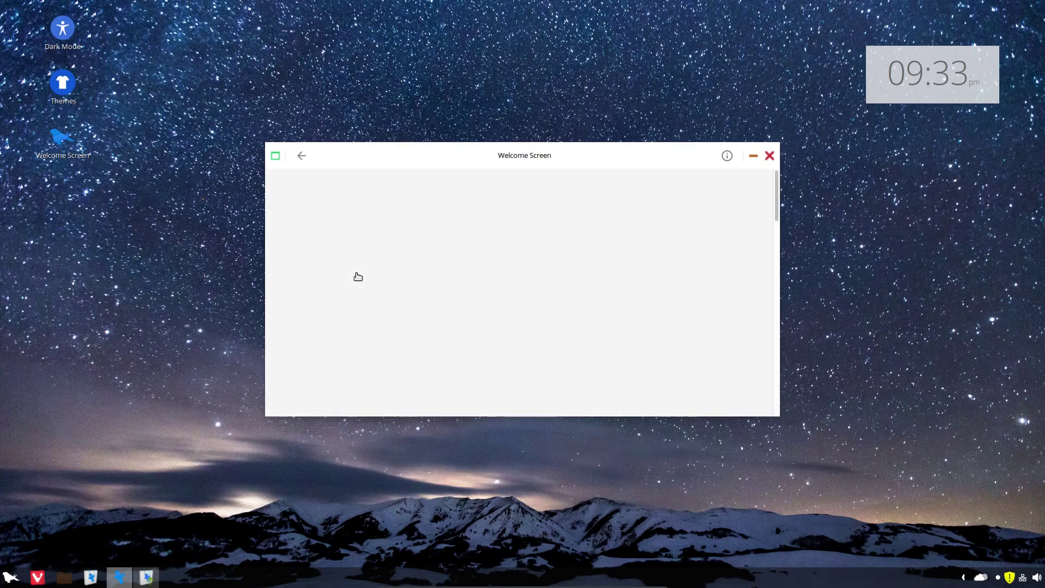
scroll(398, 280, "down", 10)
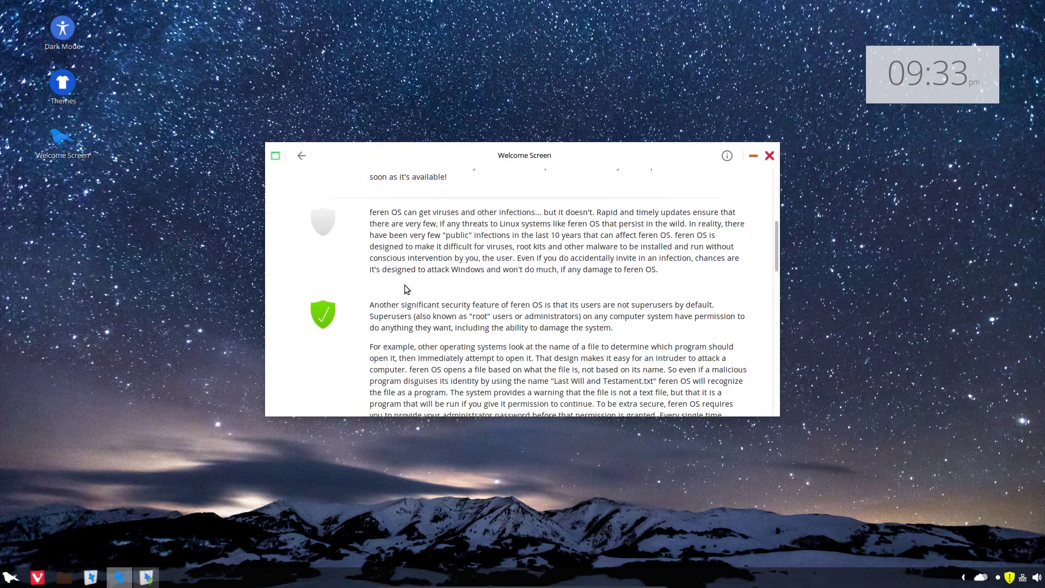
scroll(405, 287, "down", 3)
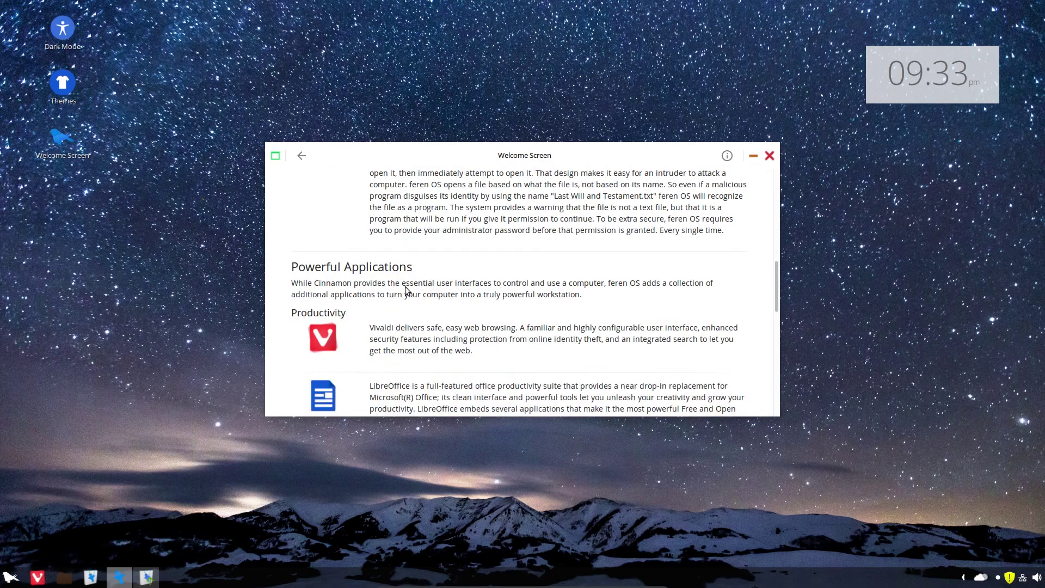
scroll(406, 289, "down", 15)
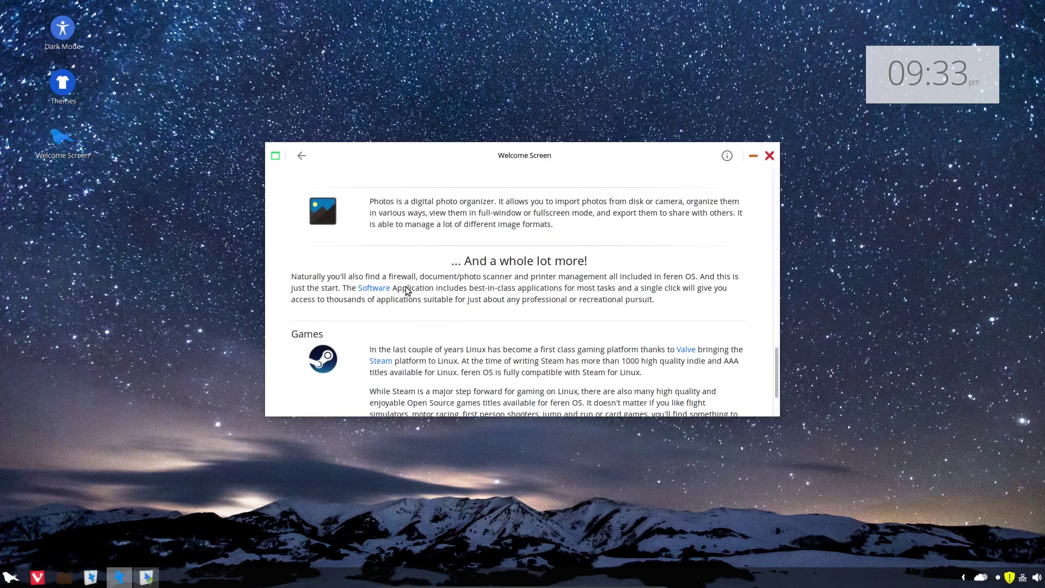
scroll(406, 291, "down", 3)
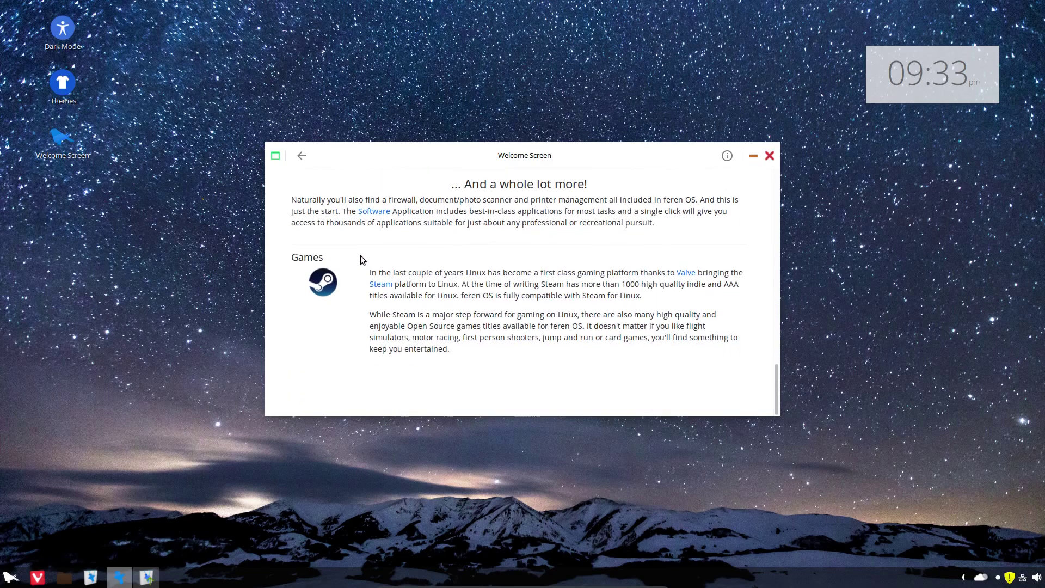
left_click(306, 156)
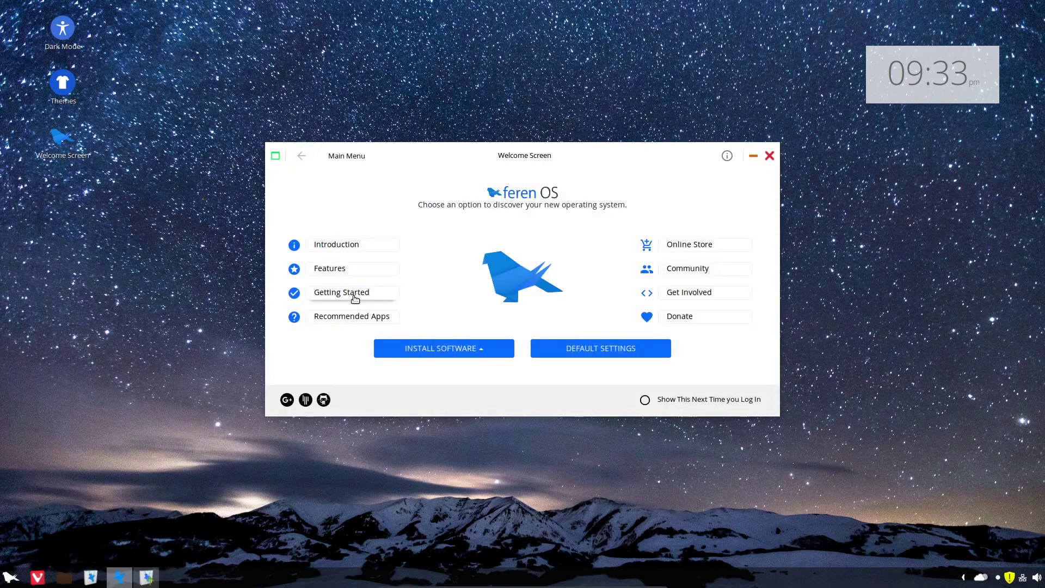
Step: View the Community page, glance at the Install Software choices, then close the Welcome Screen
left_click(354, 298)
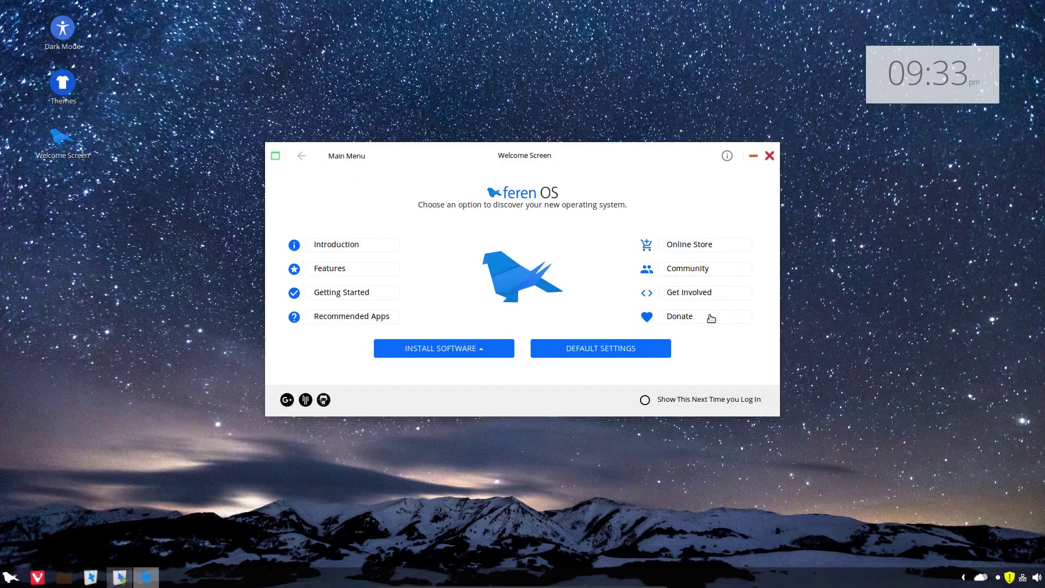
left_click(698, 271)
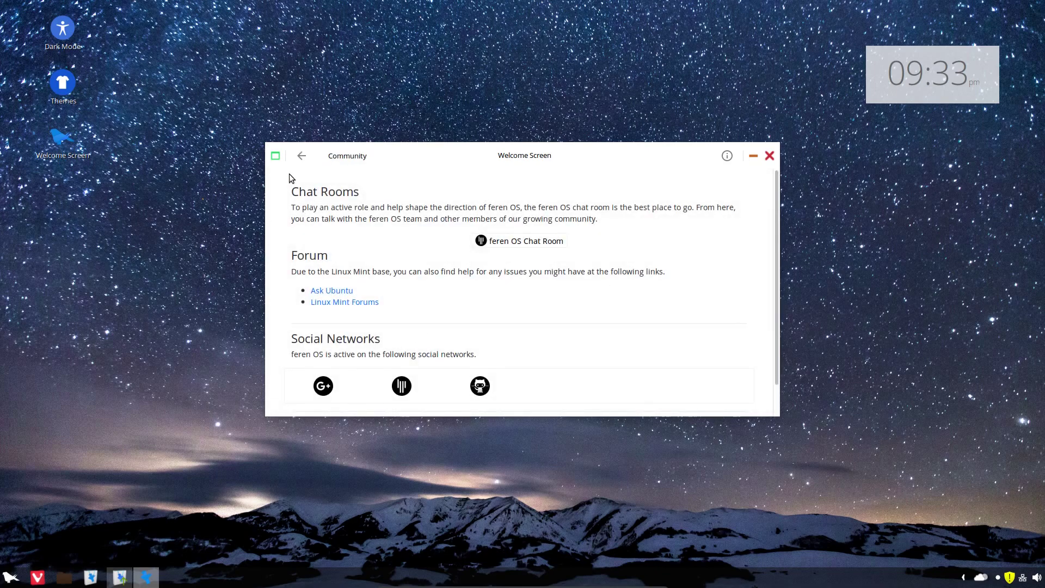
left_click(301, 157)
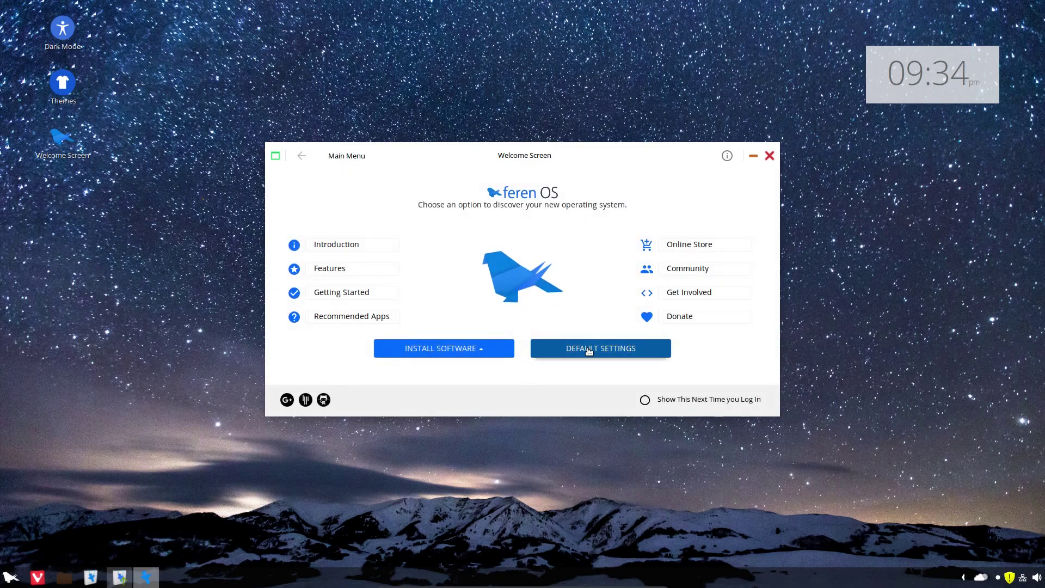
left_click(478, 349)
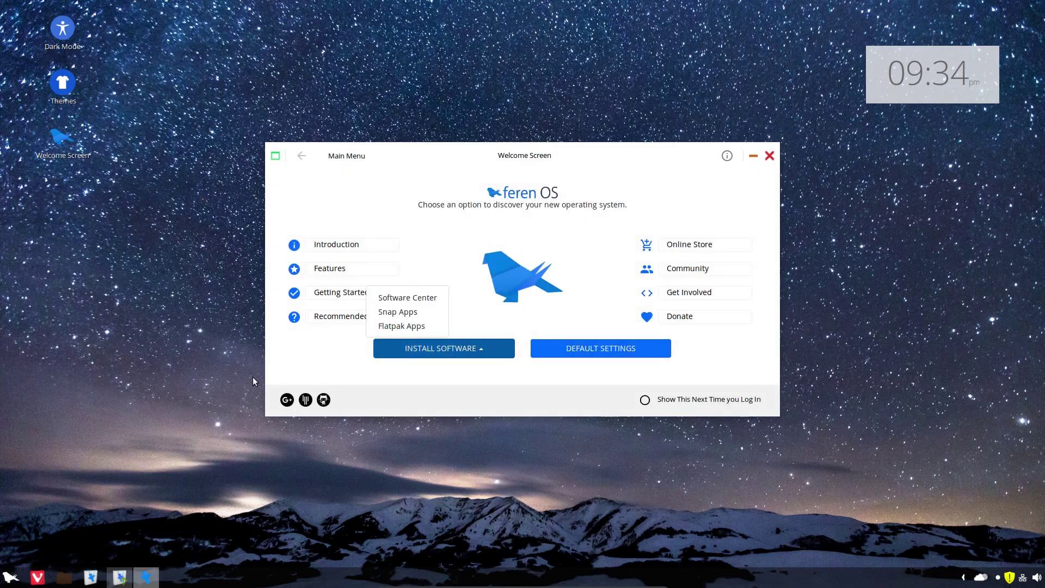
left_click(271, 361)
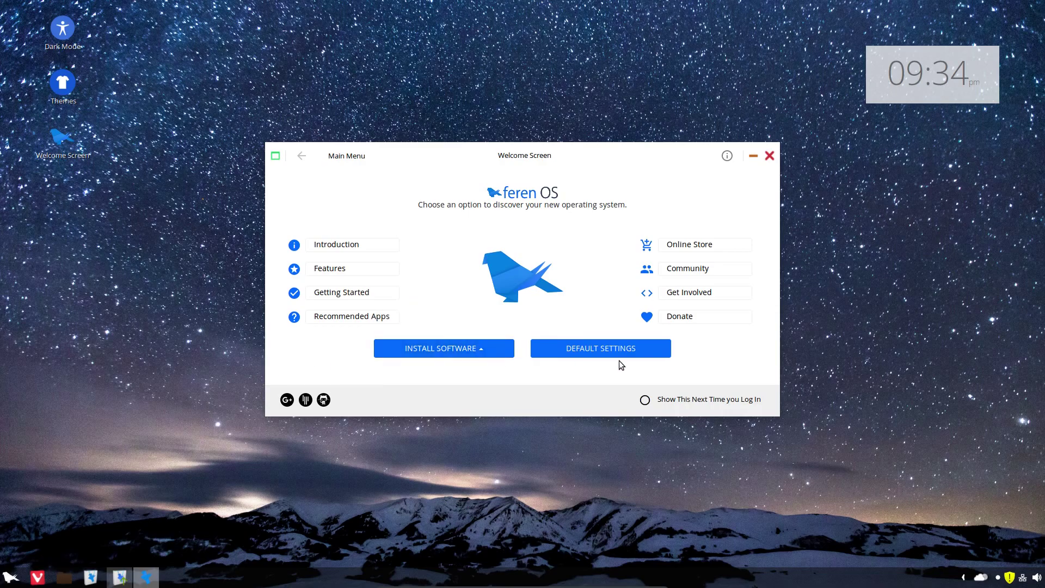
left_click(770, 157)
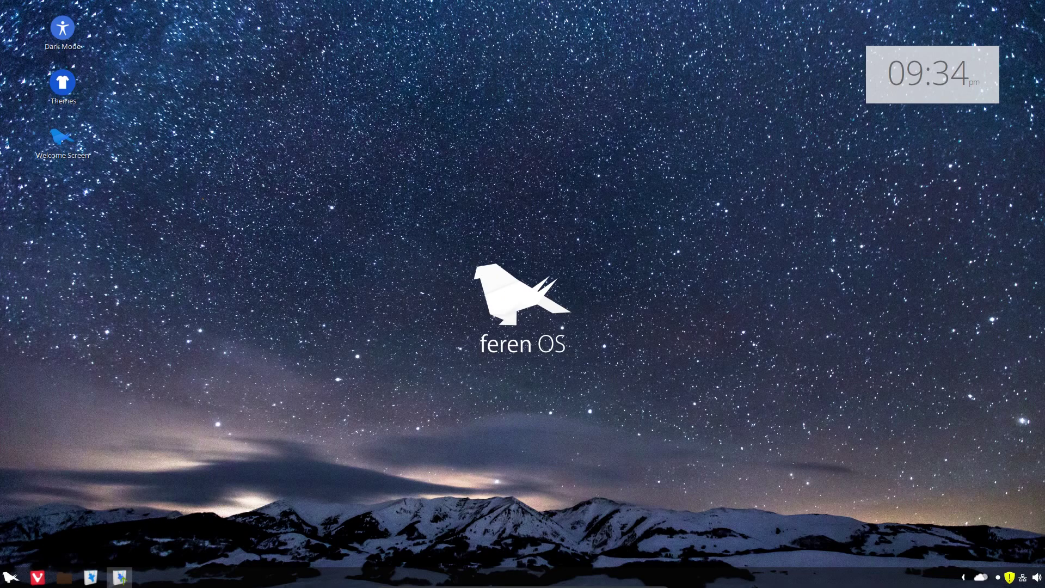
Step: Bring up Vivaldi's Speed Dial page, then open Files on the Home folder
left_click(39, 577)
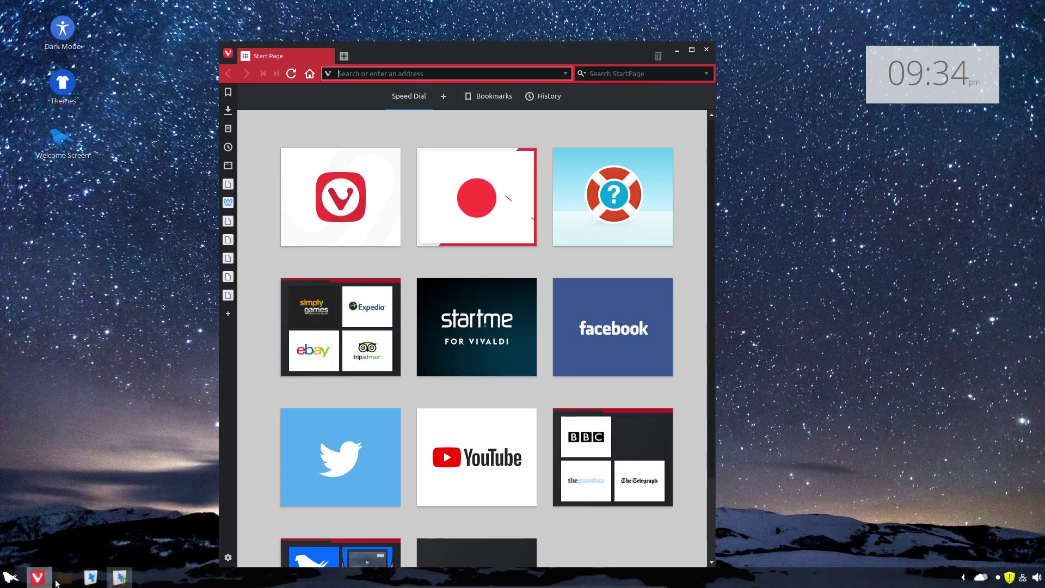
left_click(61, 578)
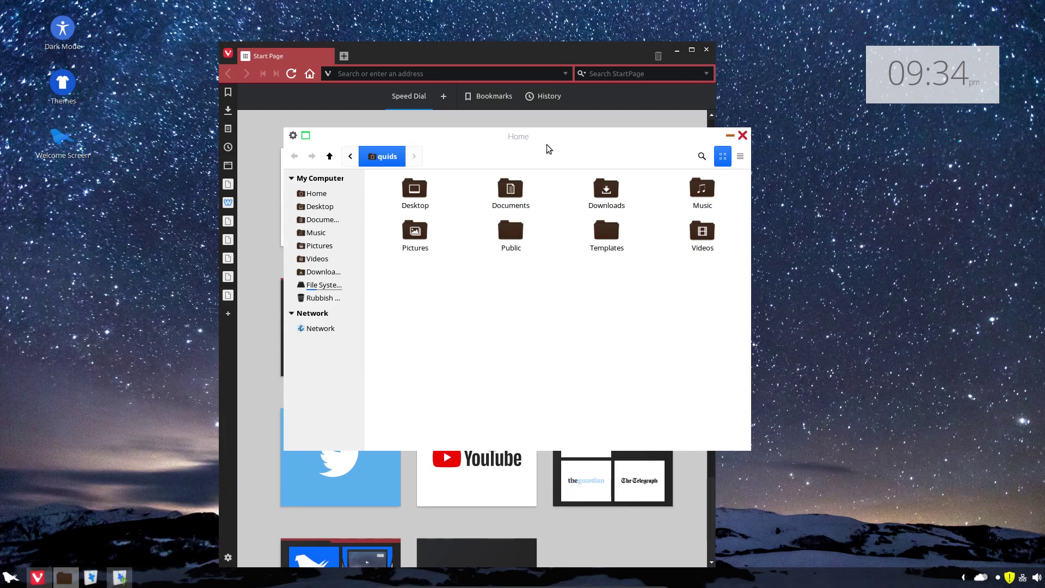
Step: Open Connect to Server from the Files menu bar, then close Files and Vivaldi
key("ctrl+m")
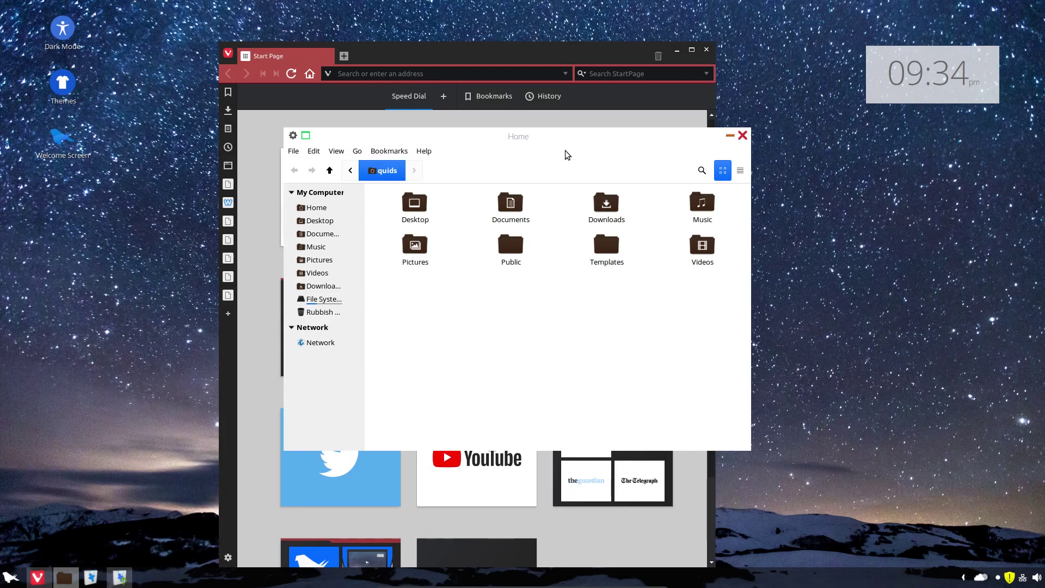
left_click(313, 151)
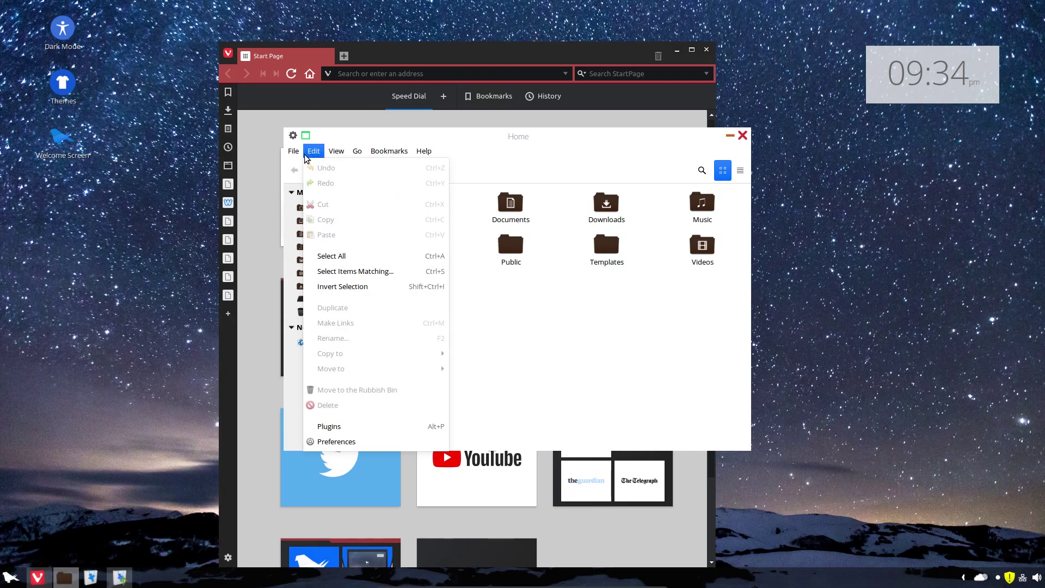
mouse_move(293, 151)
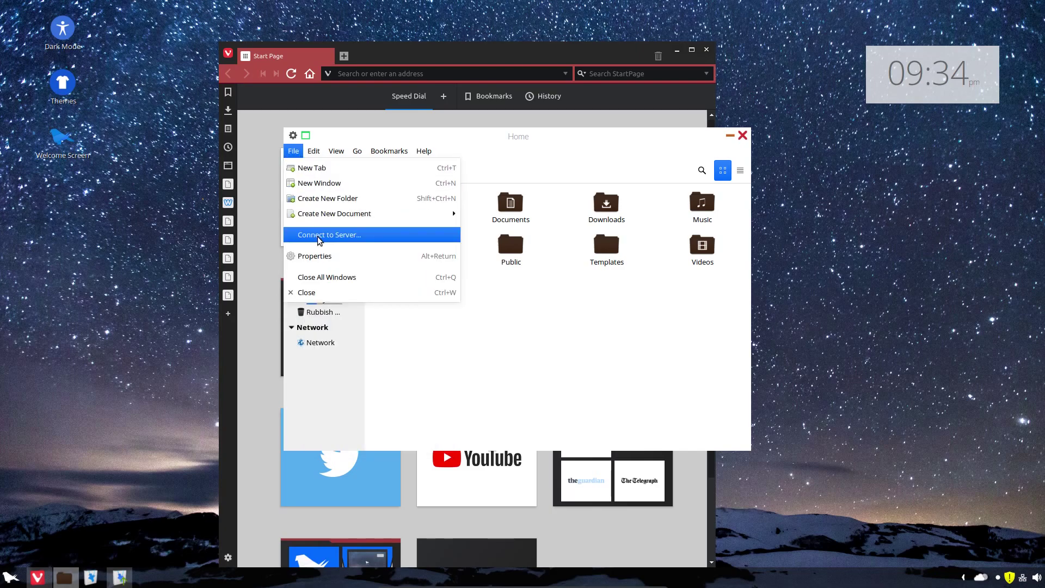
left_click(340, 235)
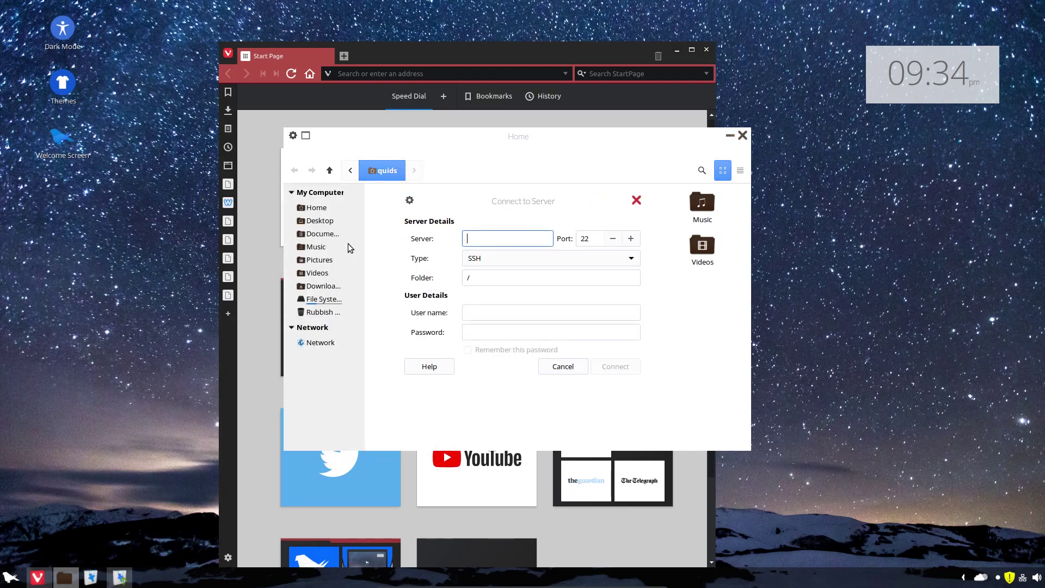
left_click(743, 136)
left_click(706, 49)
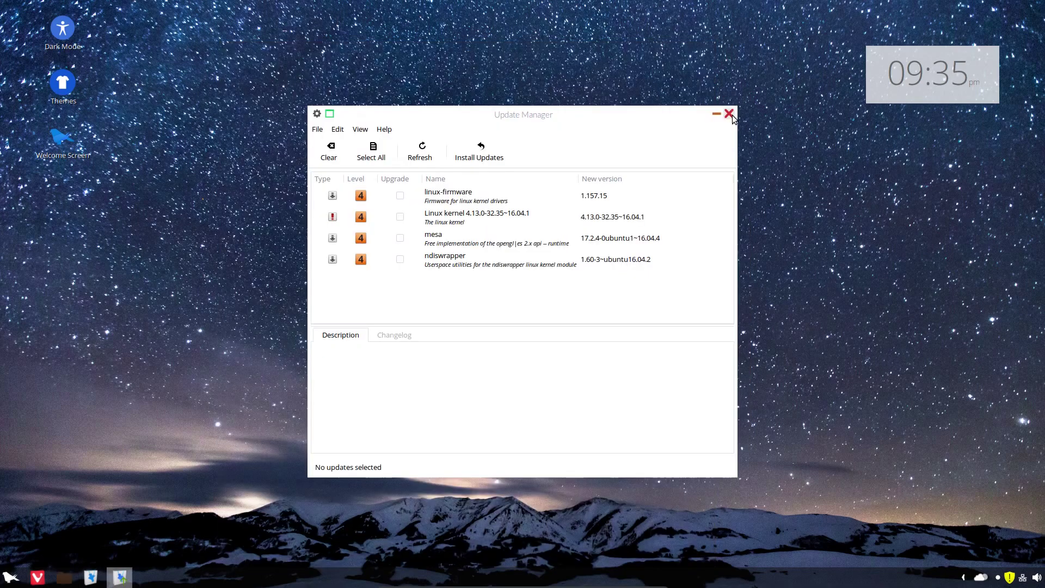
Step: Close Update Manager, review the WhatsApp store page, then return to the Software Manager home page
left_click(730, 113)
left_click(91, 577)
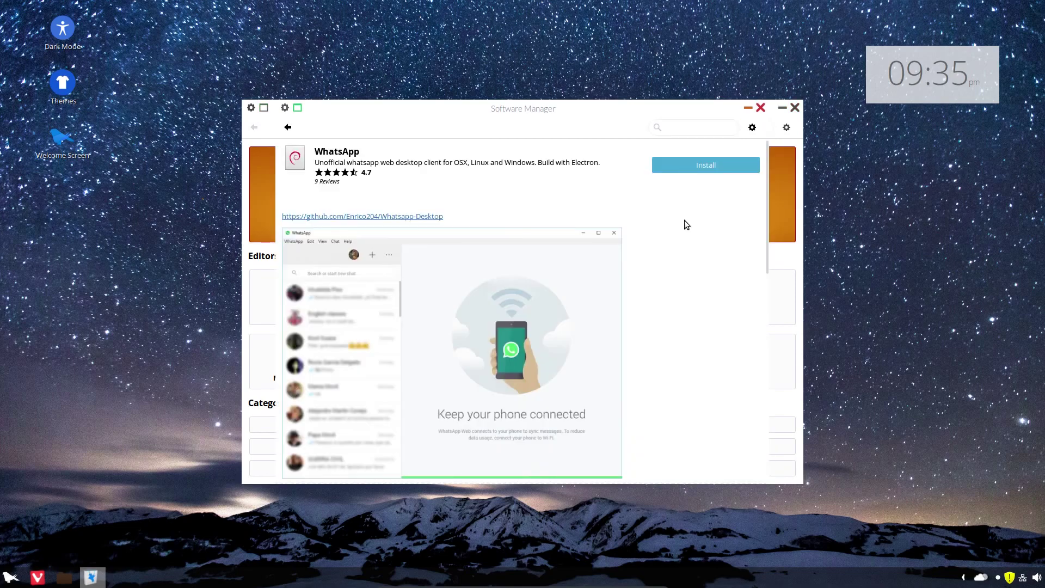
scroll(684, 221, "down", 5)
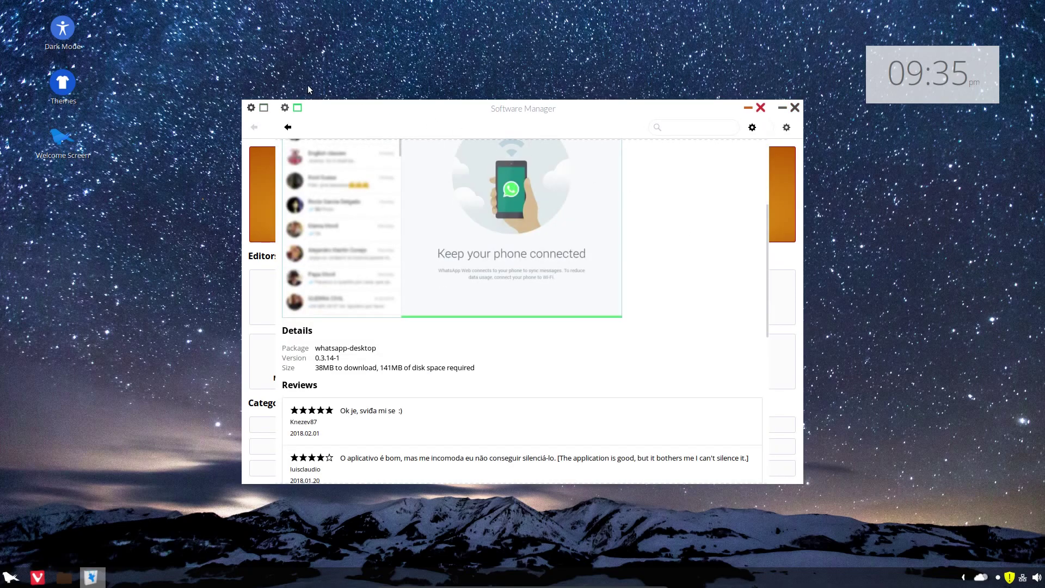
left_click(290, 129)
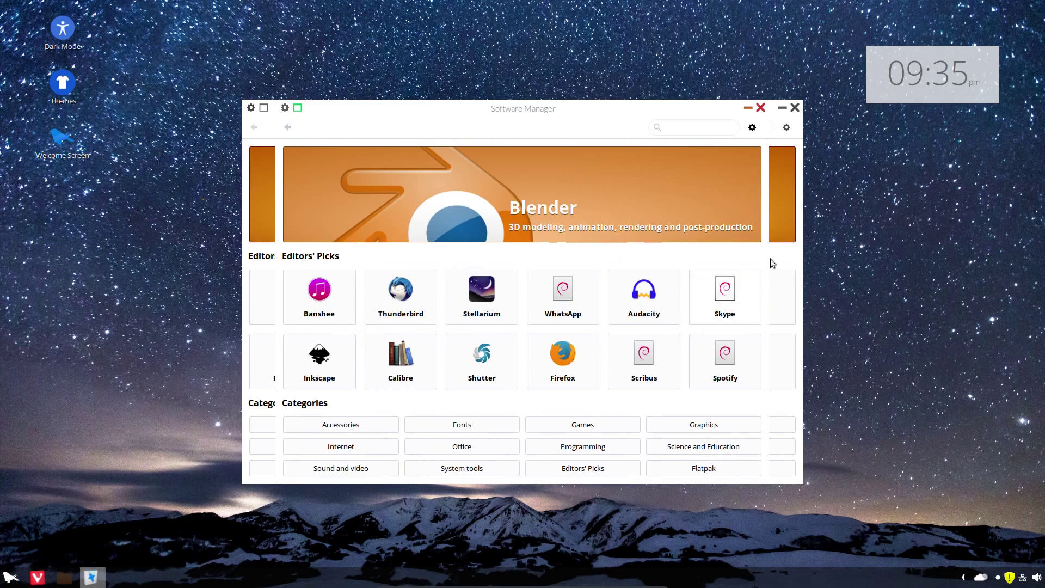
left_click_drag(682, 108, 688, 145)
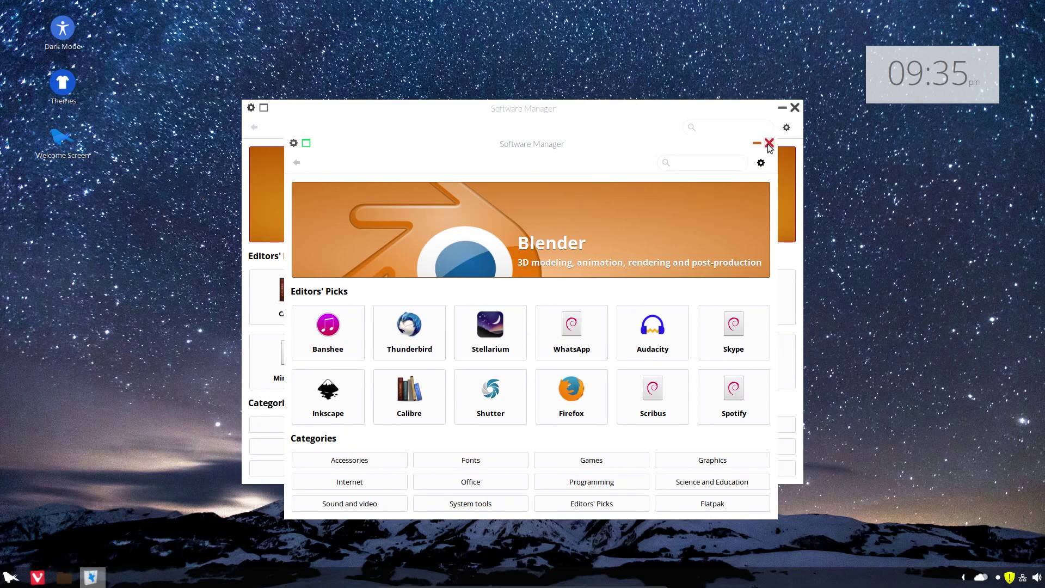
Step: Close Software Manager, browse the Games and Graphics menu categories, and launch Krita
left_click(794, 108)
key("super")
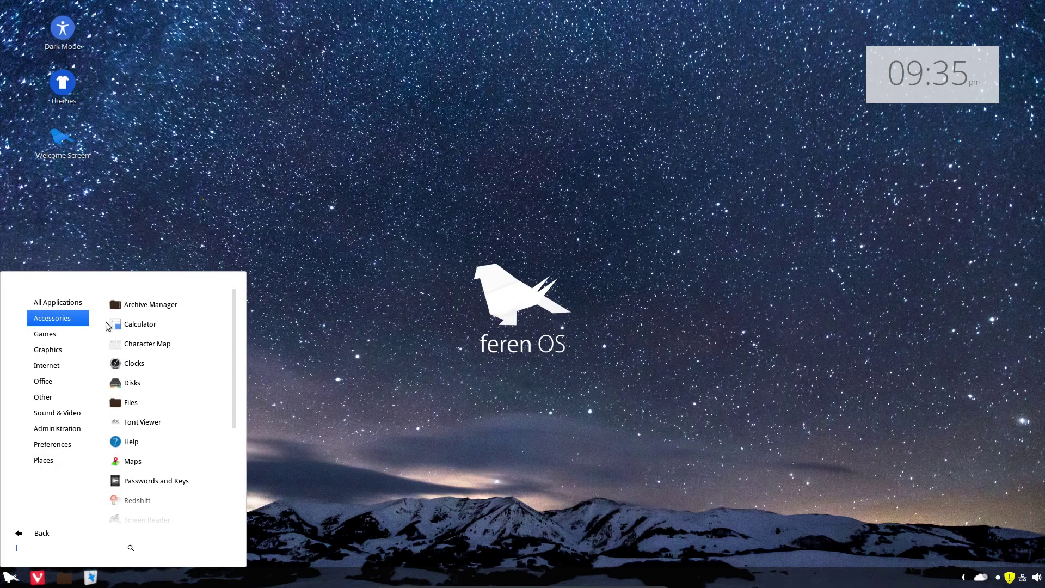
scroll(163, 381, "down", 3)
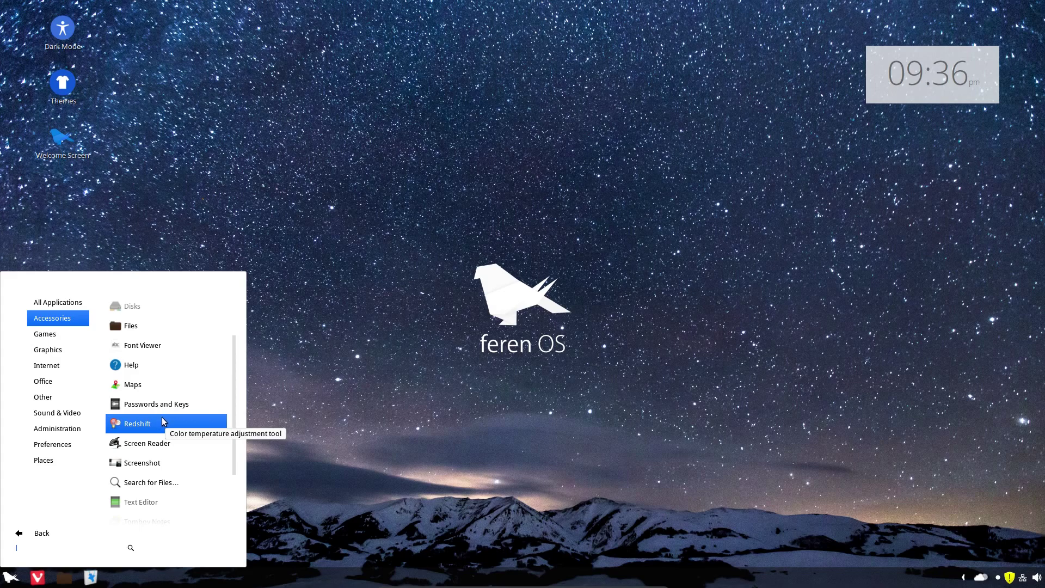
scroll(166, 455, "down", 3)
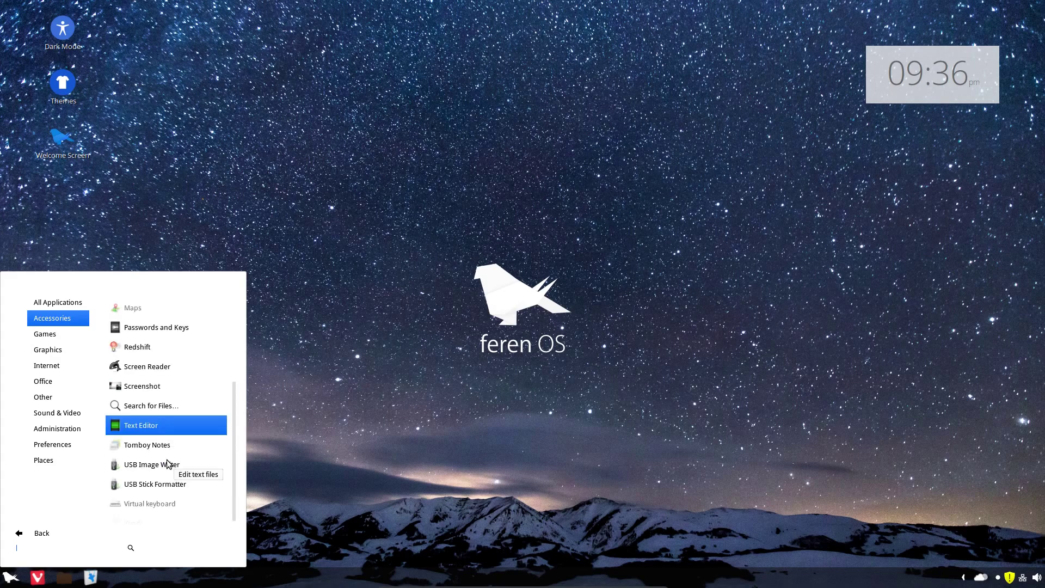
left_click(69, 335)
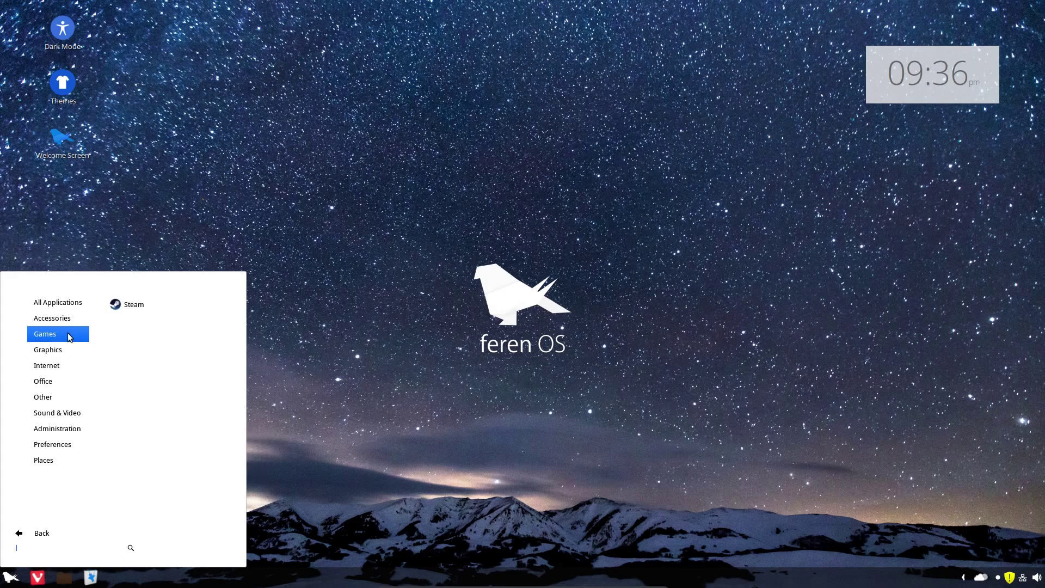
left_click(70, 348)
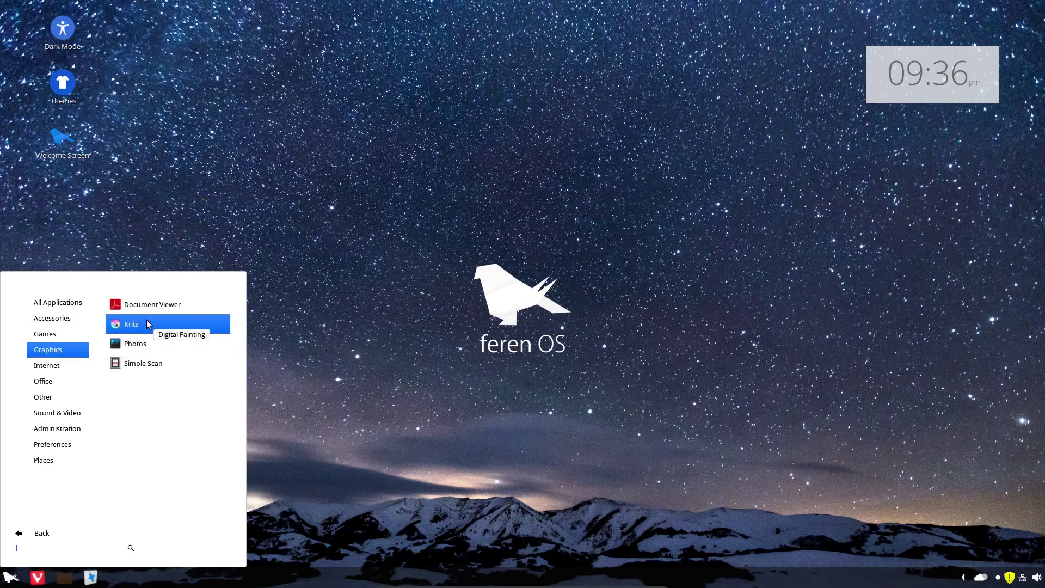
left_click(138, 328)
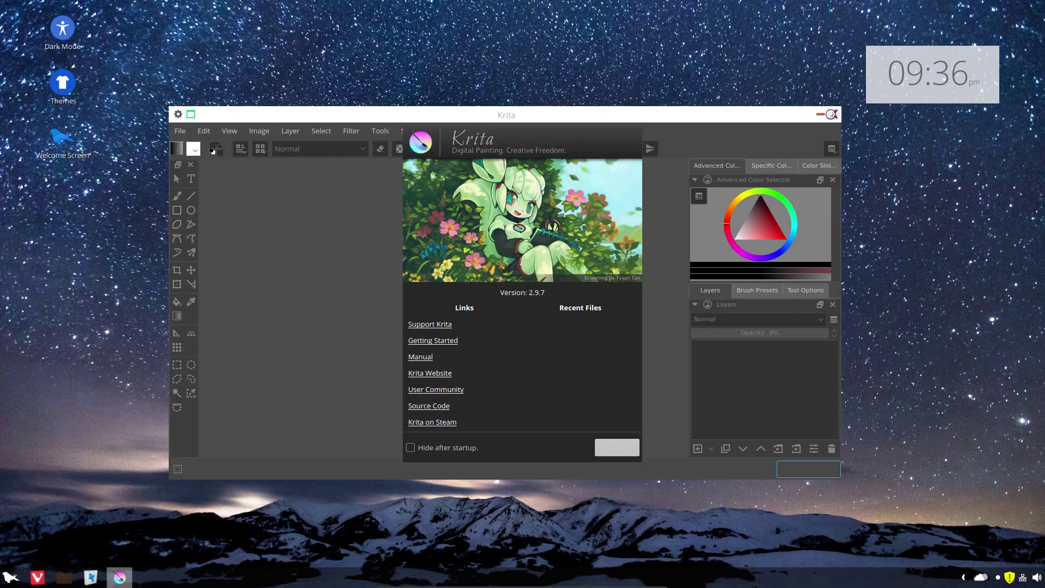
Step: Close Krita and launch Web Browser Manager from the Internet category
left_click(833, 114)
left_click(10, 577)
left_click(155, 404)
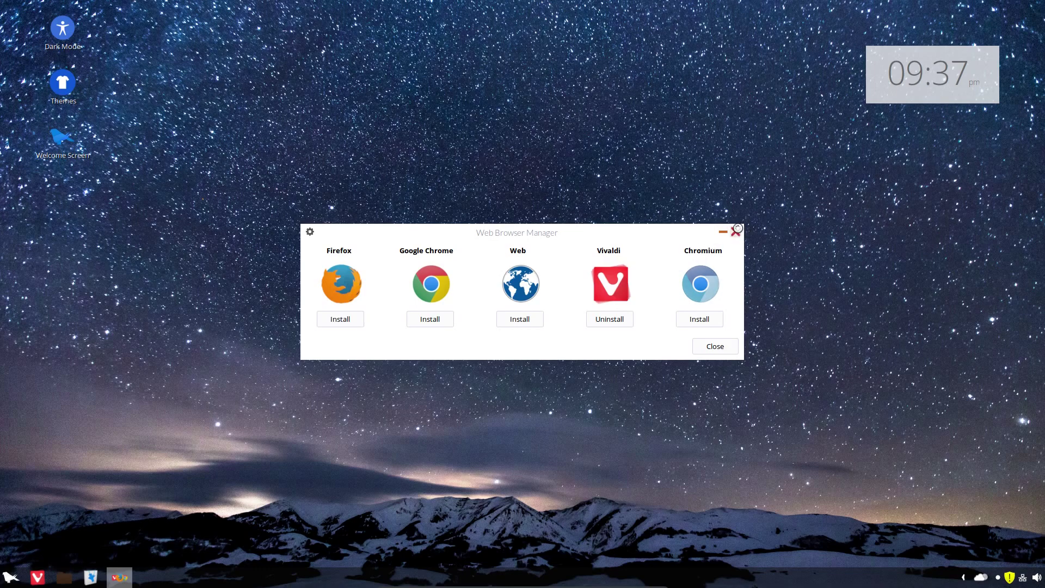
Step: Close Web Browser Manager and browse the menu categories down to Administration's Timeshift entry
left_click(736, 229)
left_click(11, 577)
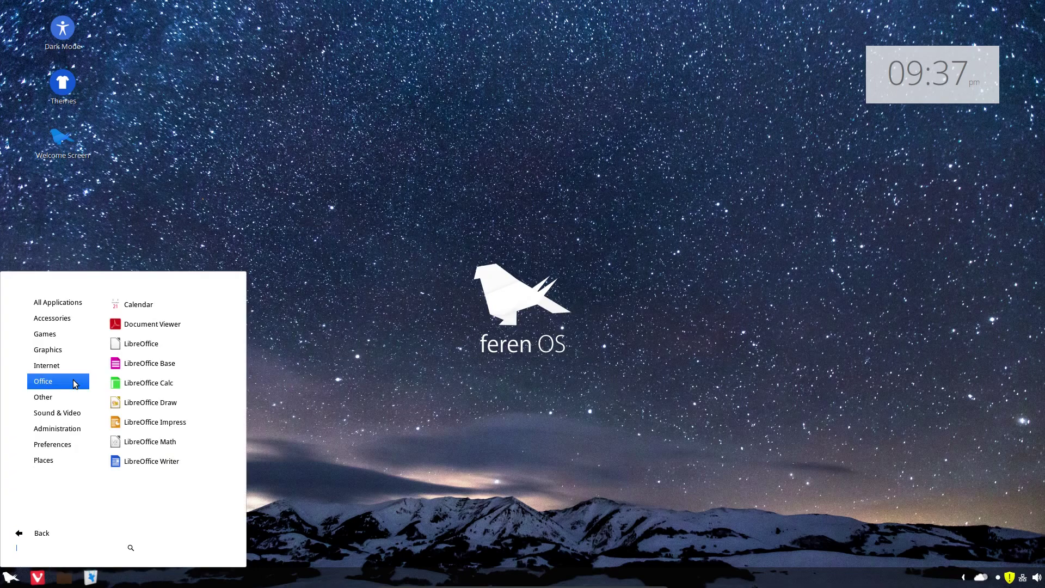
mouse_move(74, 398)
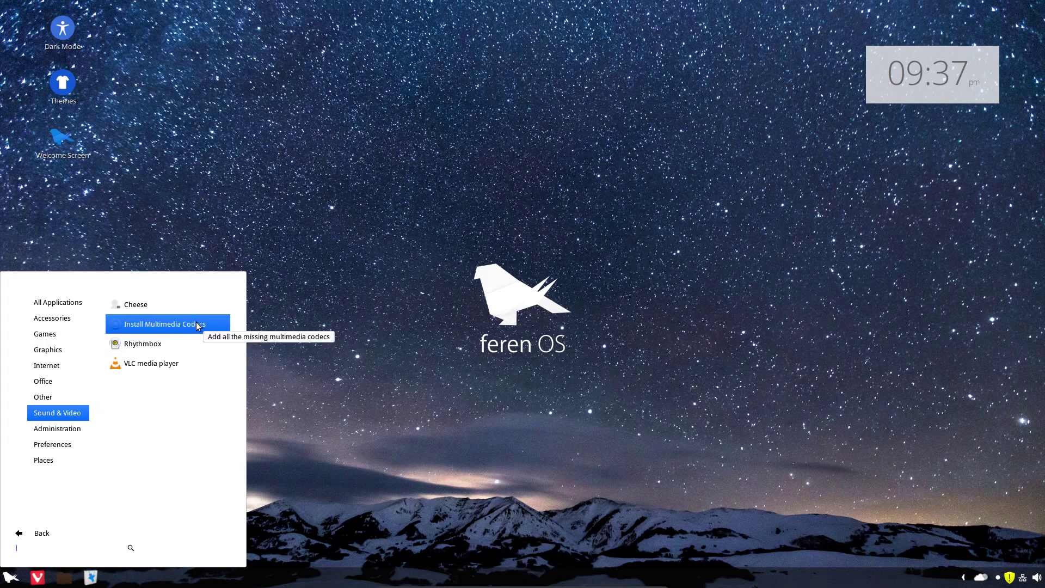
mouse_move(57, 429)
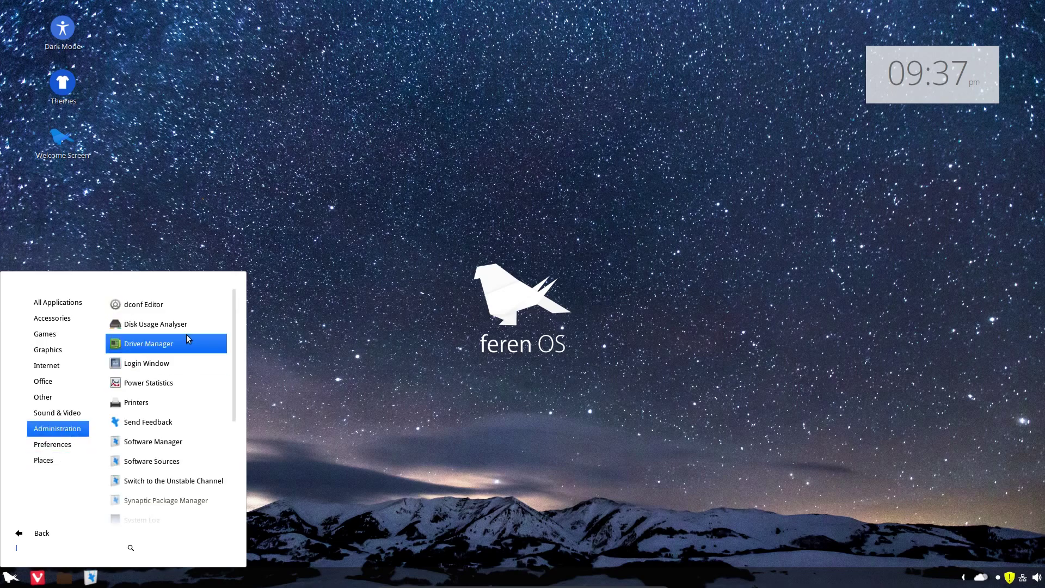
scroll(183, 419, "down", 1)
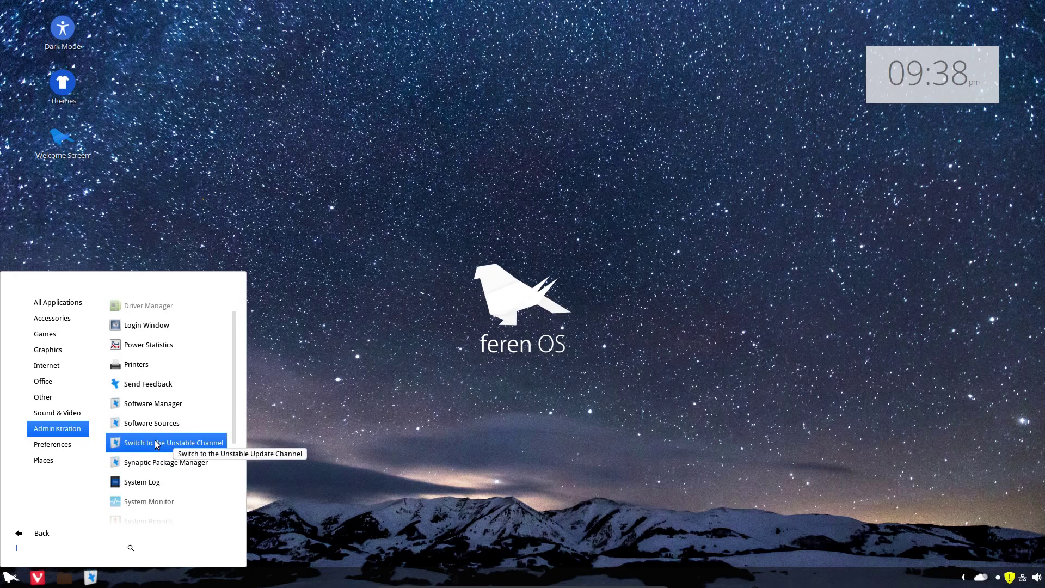
scroll(152, 474, "down", 3)
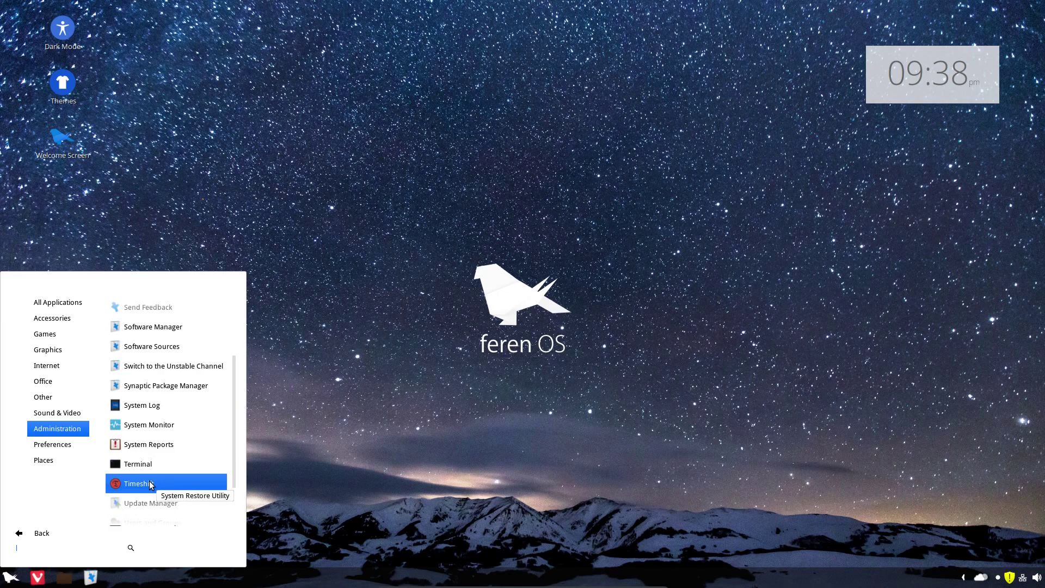
Step: Launch Timeshift's RSYNC/BTRFS snapshot setup wizard, then list the Preferences apps in the menu
left_click(151, 484)
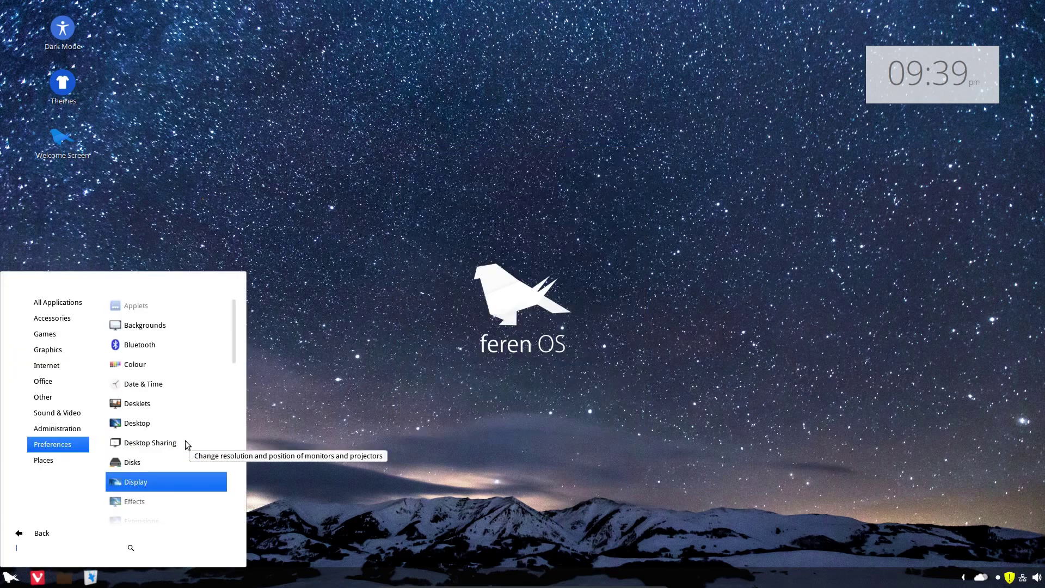
scroll(183, 414, "up", 1)
scroll(190, 399, "down", 2)
Step: Run the feren Maintenance Tool with the admin password, confirm with y, and exit after 0 issues
scroll(193, 414, "down", 1)
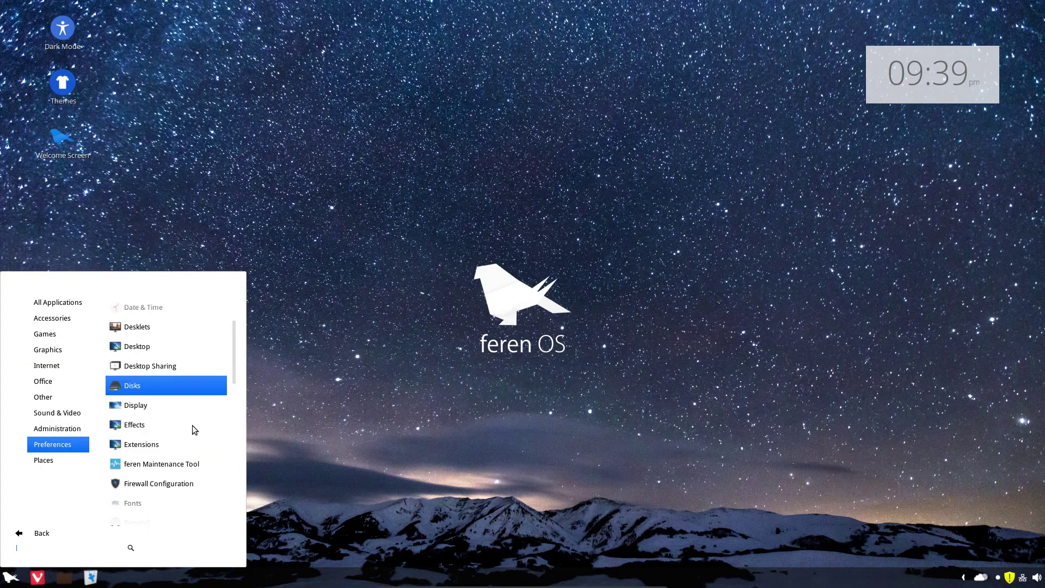
left_click(185, 466)
key("Return")
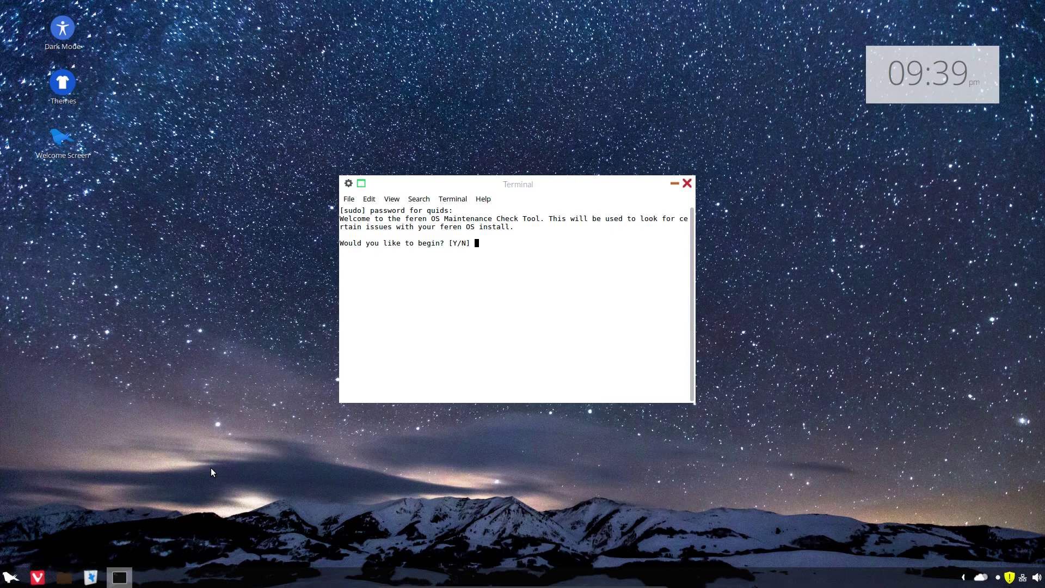
type("y")
key("Return")
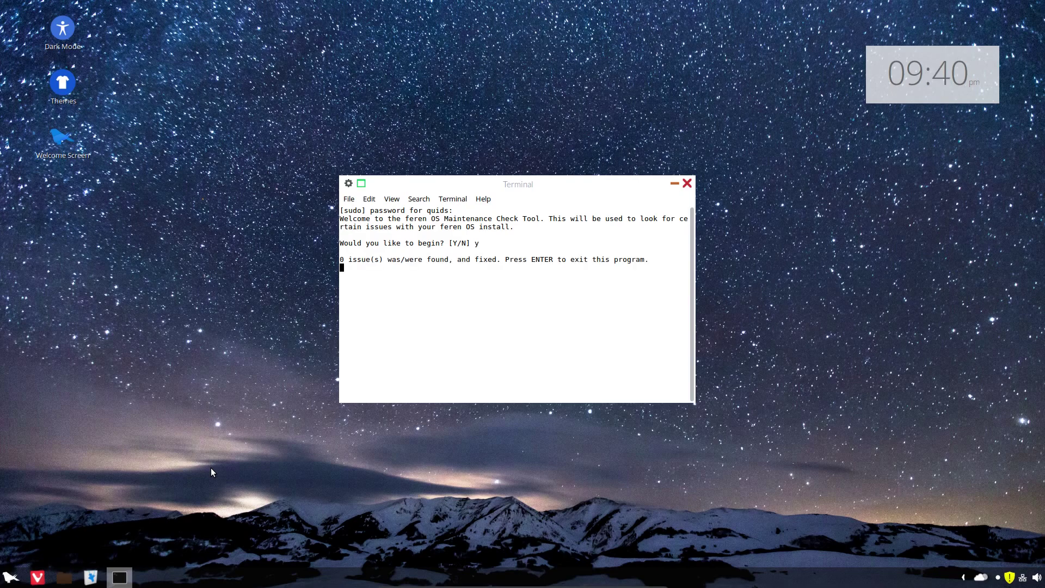
key("Return")
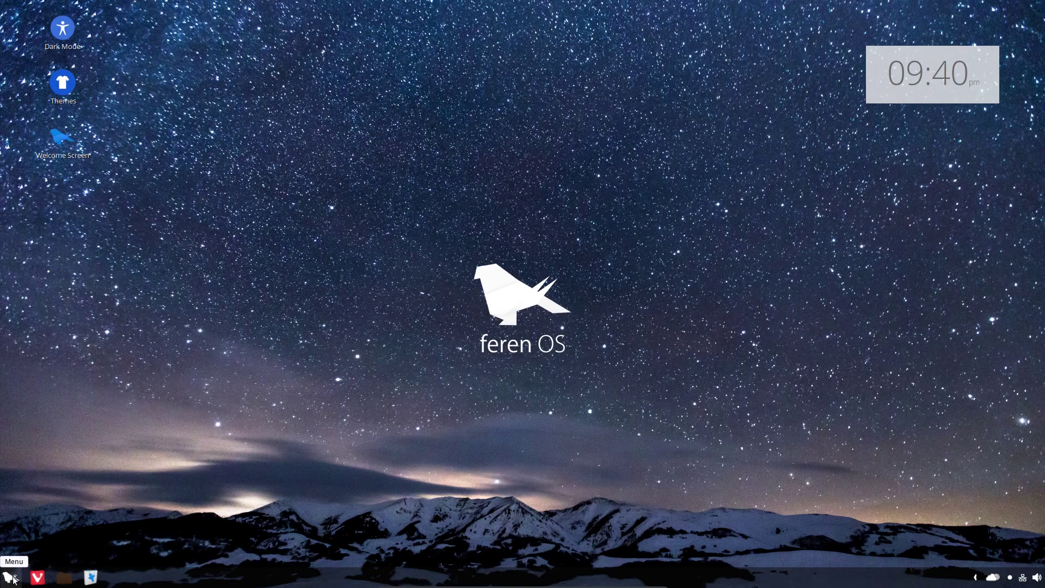
Step: Find Desklets by searching 'desk' in the application menu and open it
left_click(10, 578)
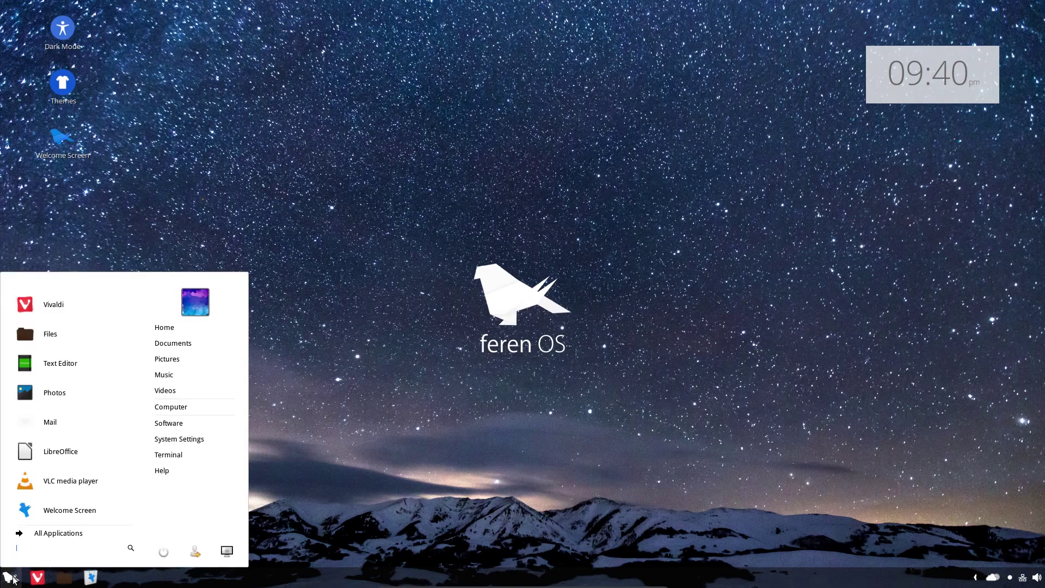
type("desk")
left_click(195, 342)
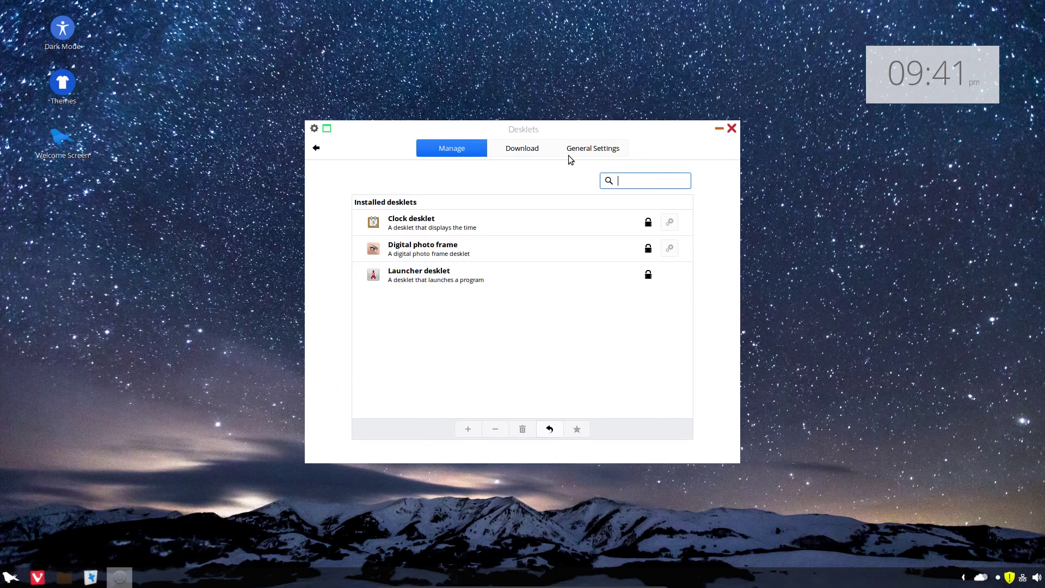
Step: Show downloadable desklets, accept the cache refresh, and browse the list from Weather Desklet onward
left_click(534, 148)
left_click(600, 340)
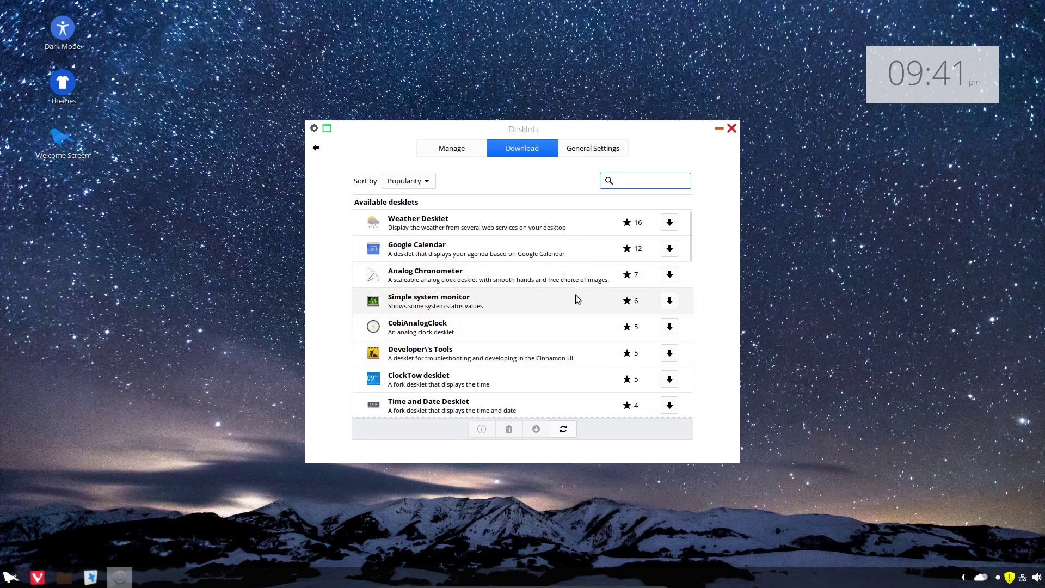
scroll(691, 270, "down", 2)
left_click_drag(691, 271, 700, 385)
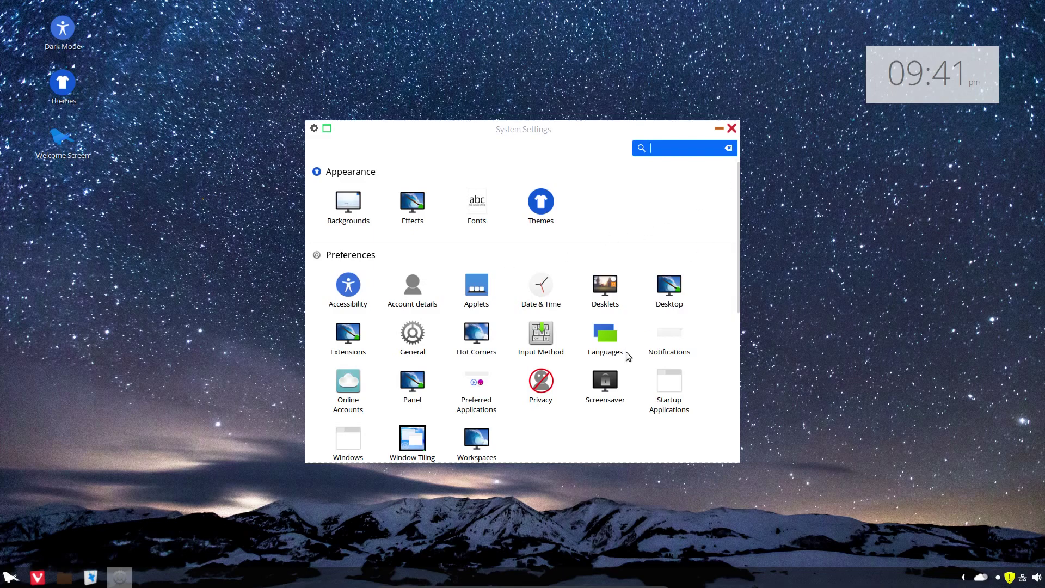
Step: In Privacy, switch 'Remember recently accessed files' on, then back off
left_click(541, 382)
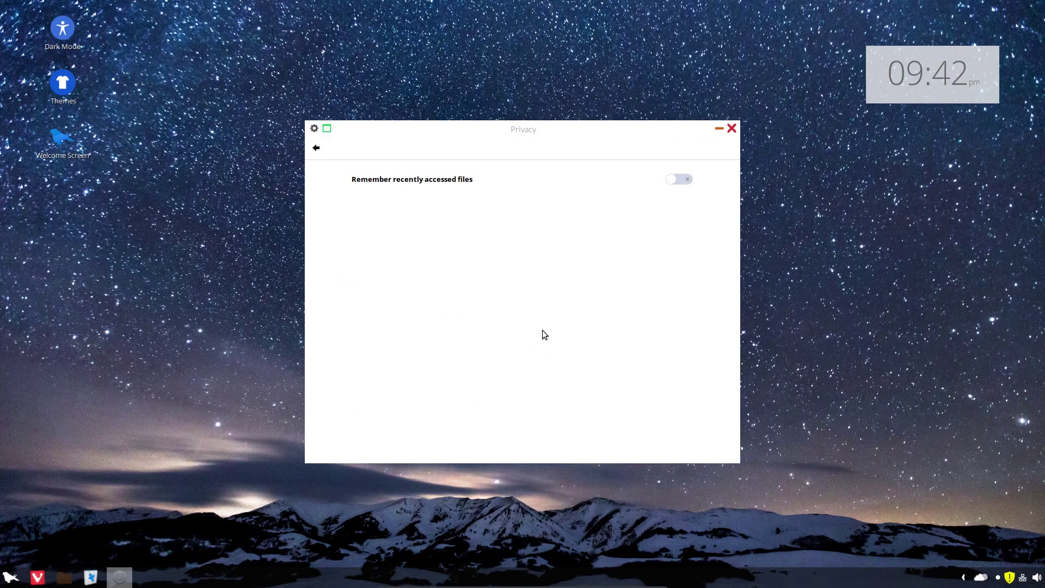
left_click(672, 180)
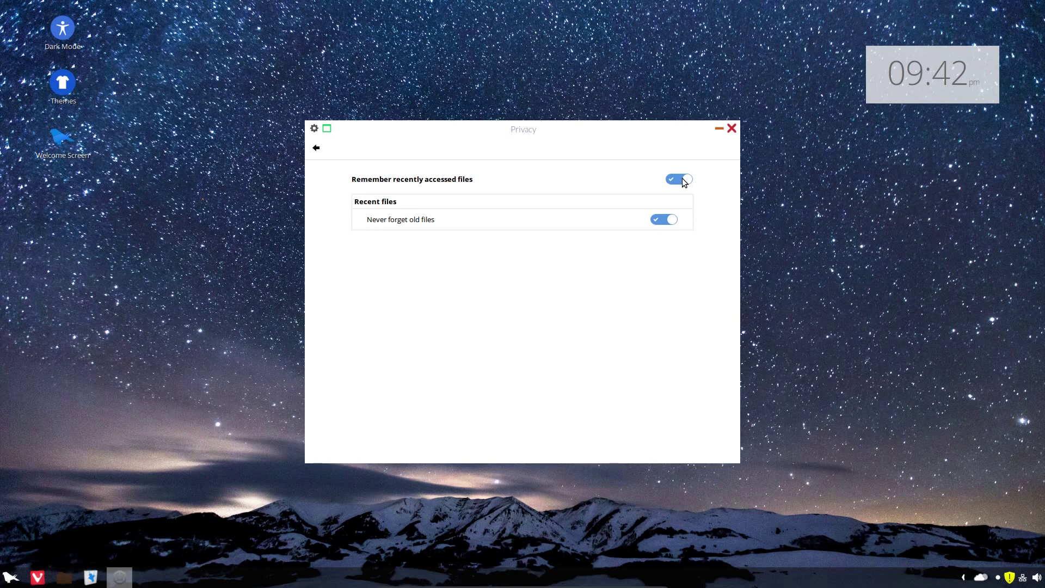
left_click(684, 180)
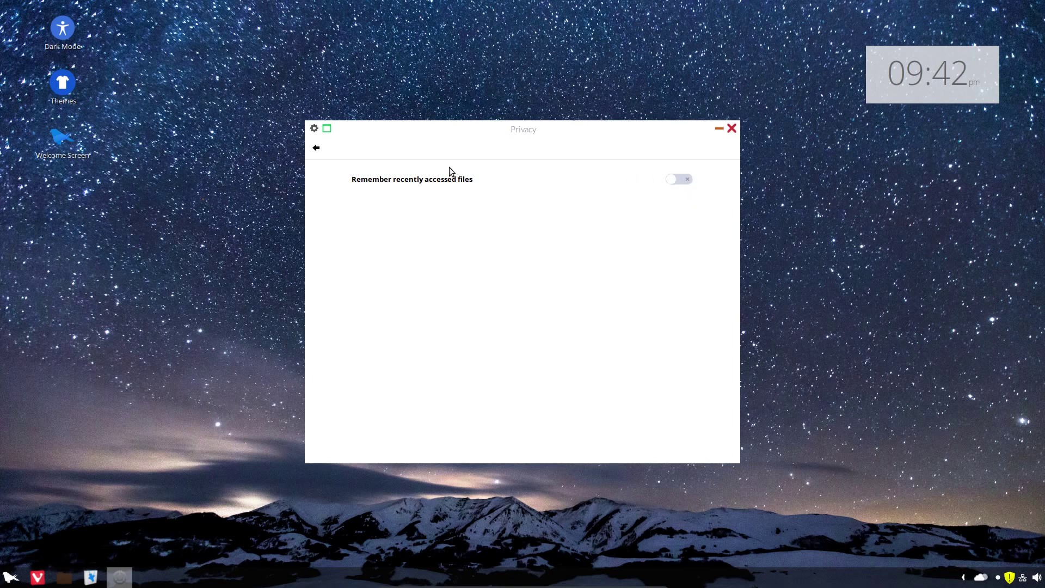
Step: Return to the System Settings overview and launch the Files file manager
left_click(318, 148)
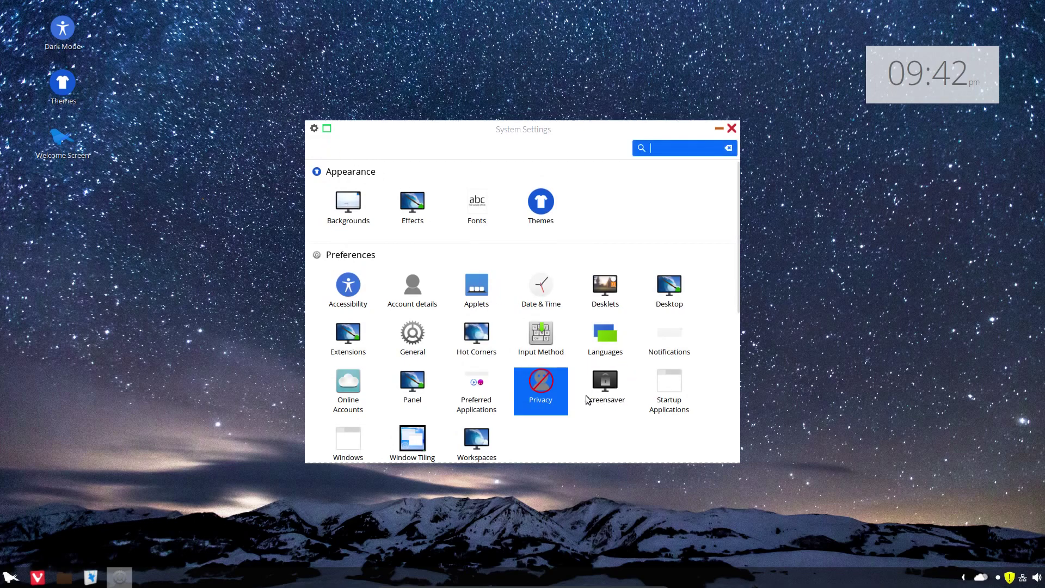
scroll(579, 397, "down", 5)
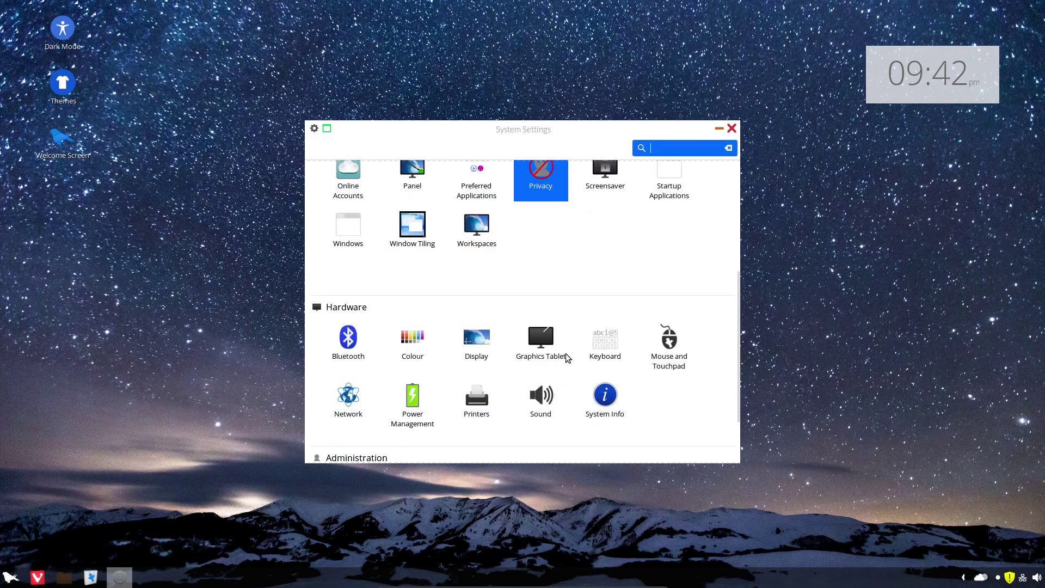
left_click(64, 577)
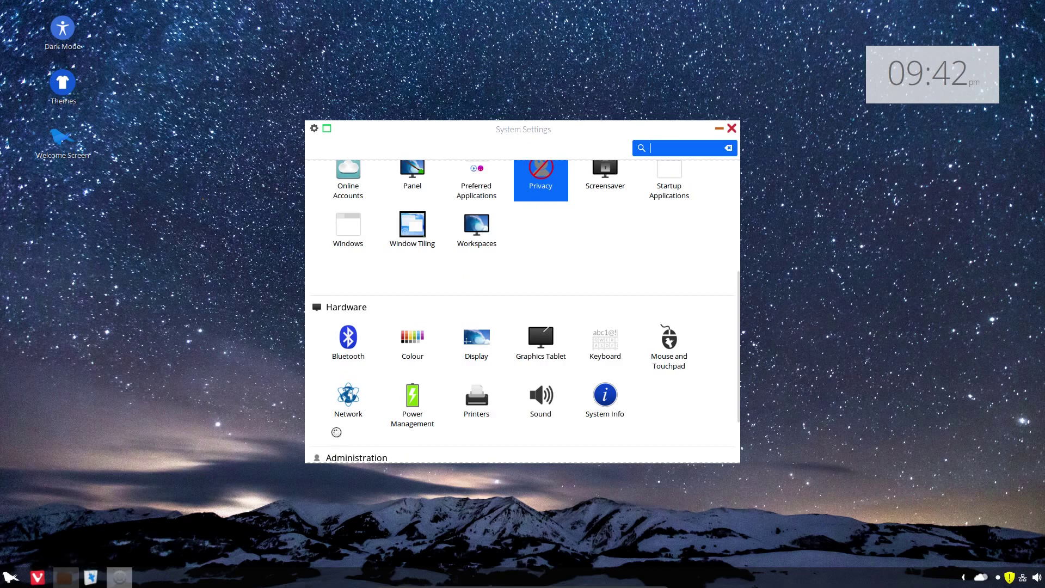
Step: Move the Home folder window to the lower right and raise it above System Settings
left_click_drag(546, 137, 639, 214)
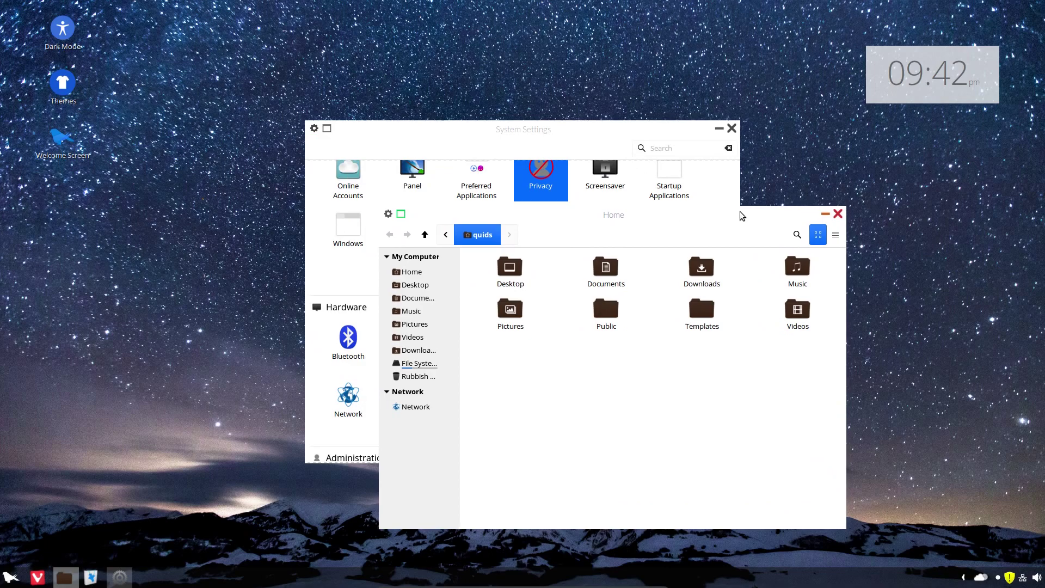
left_click_drag(740, 211, 755, 249)
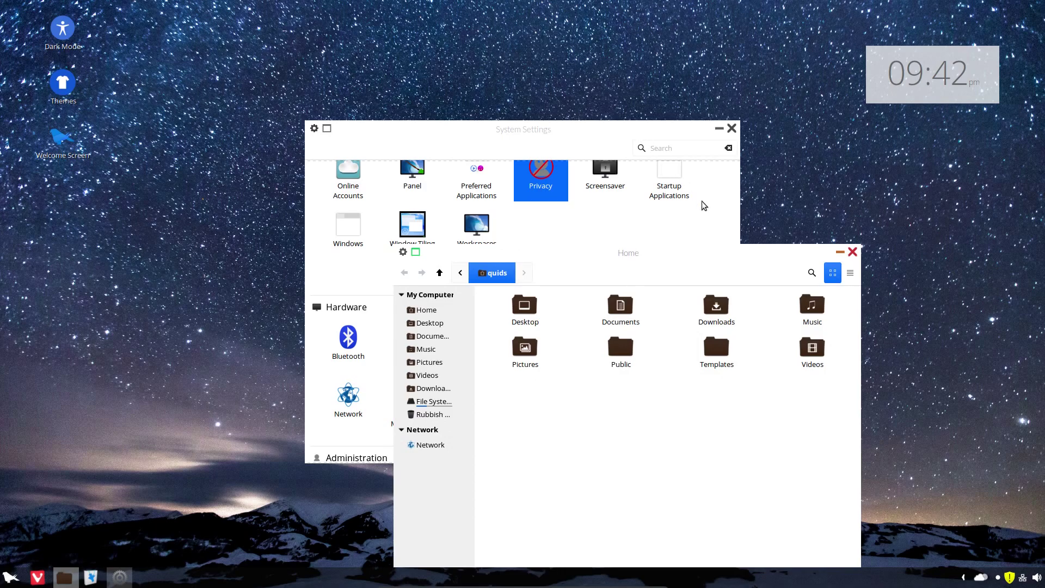
left_click(649, 132)
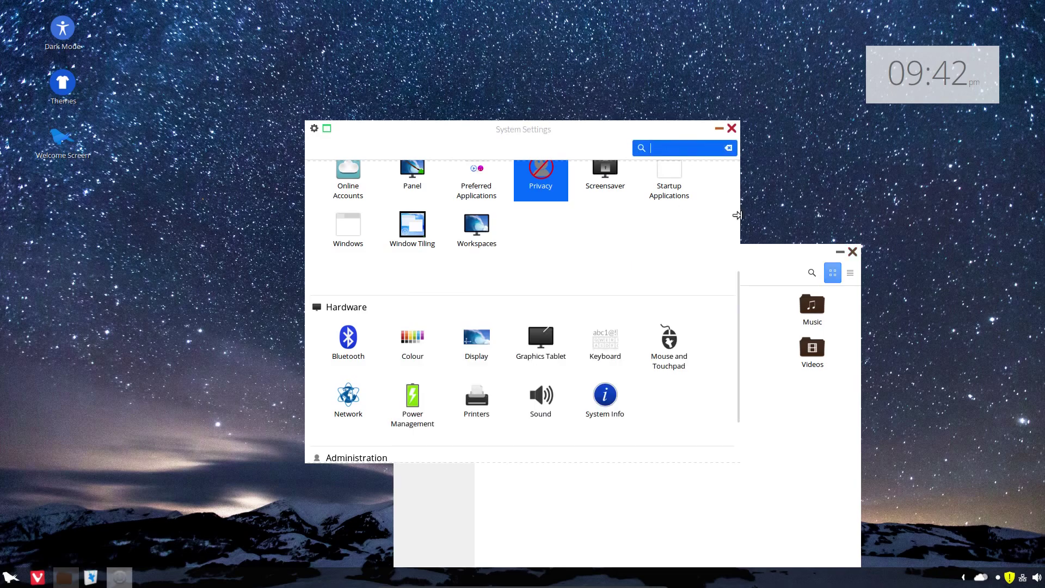
left_click(759, 248)
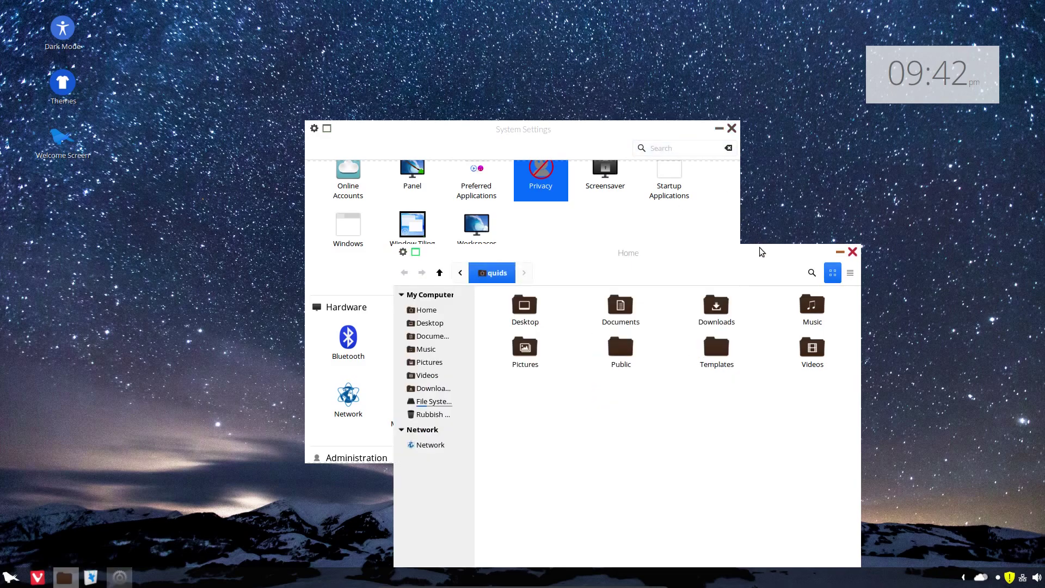